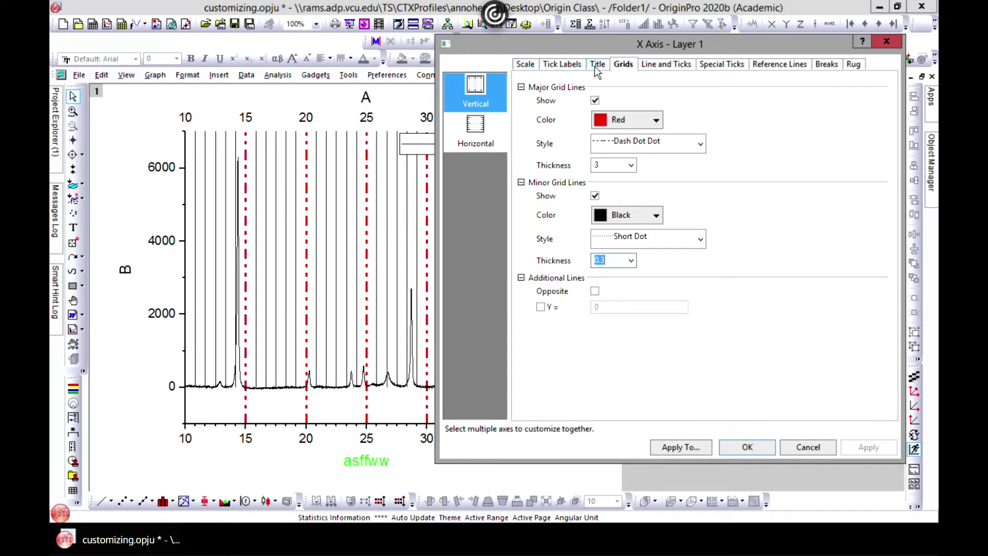
On the Line and Ticks tab, hide the bottom X axis line, apply, then show it again.
click(653, 64)
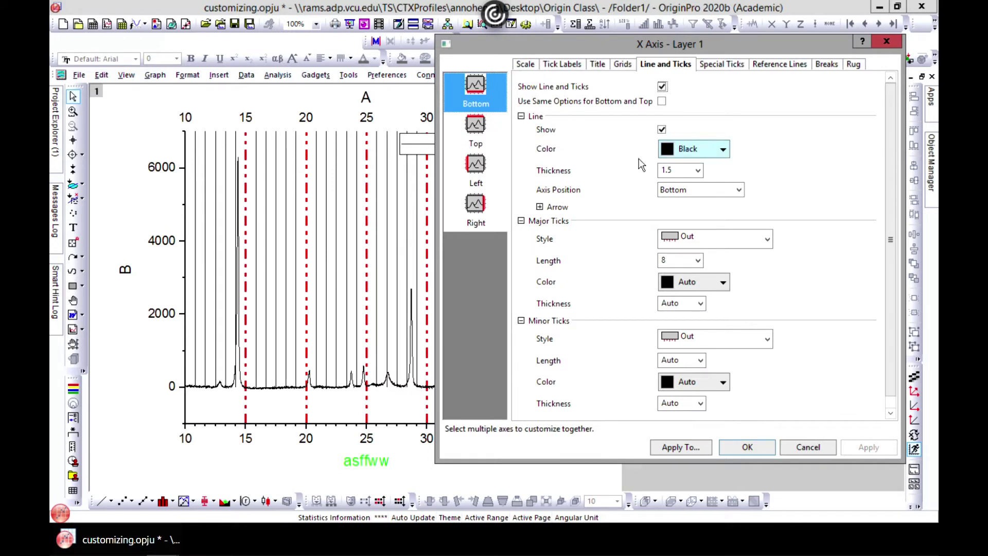
click(662, 129)
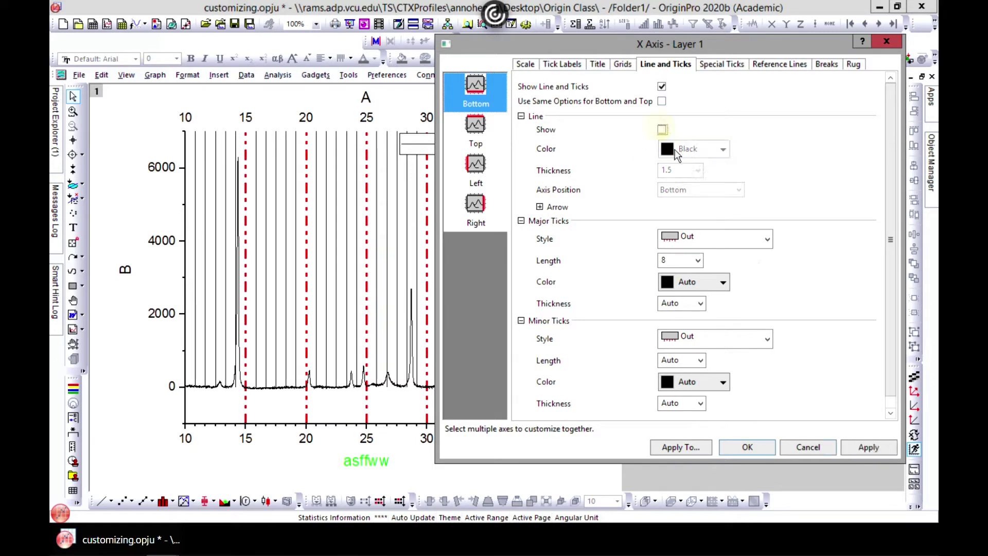
click(869, 449)
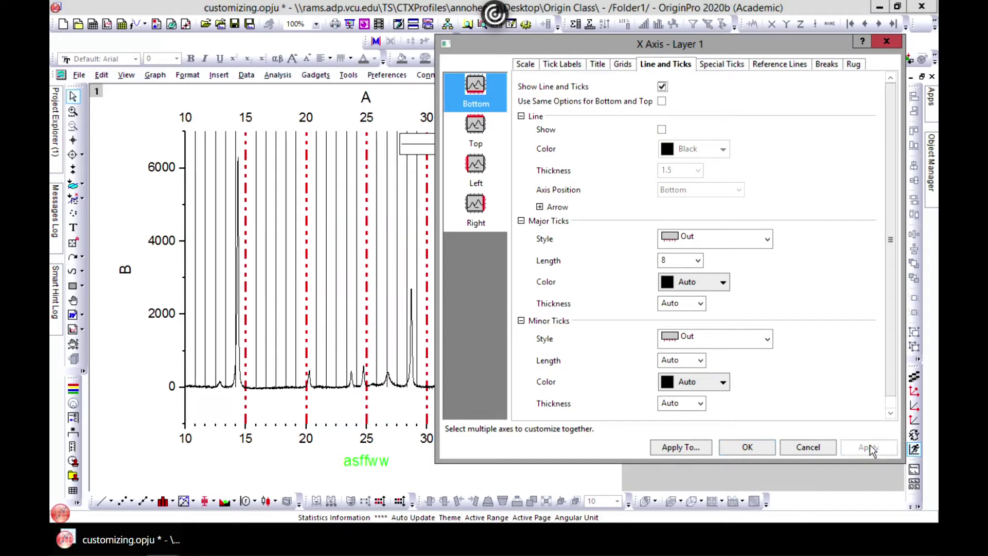
click(662, 101)
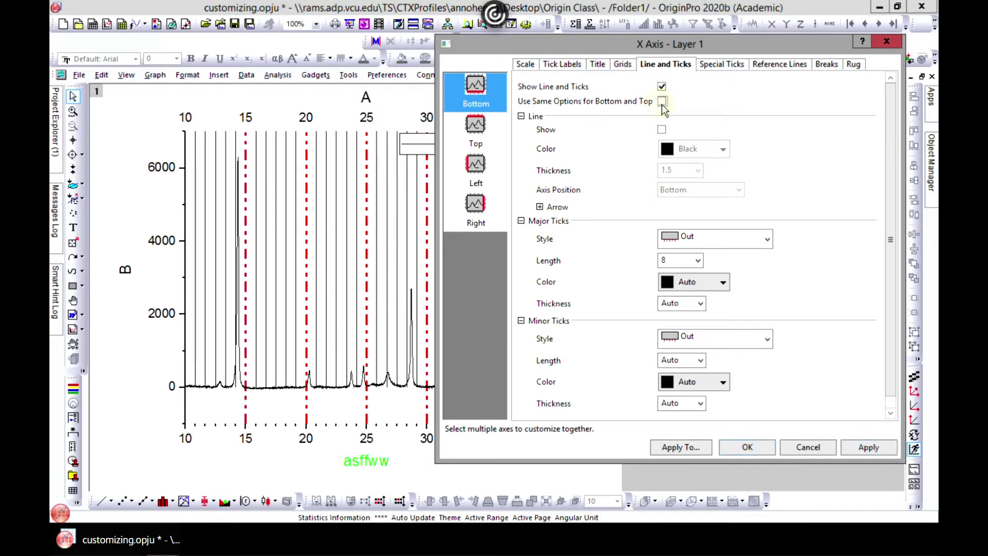
click(661, 130)
click(866, 446)
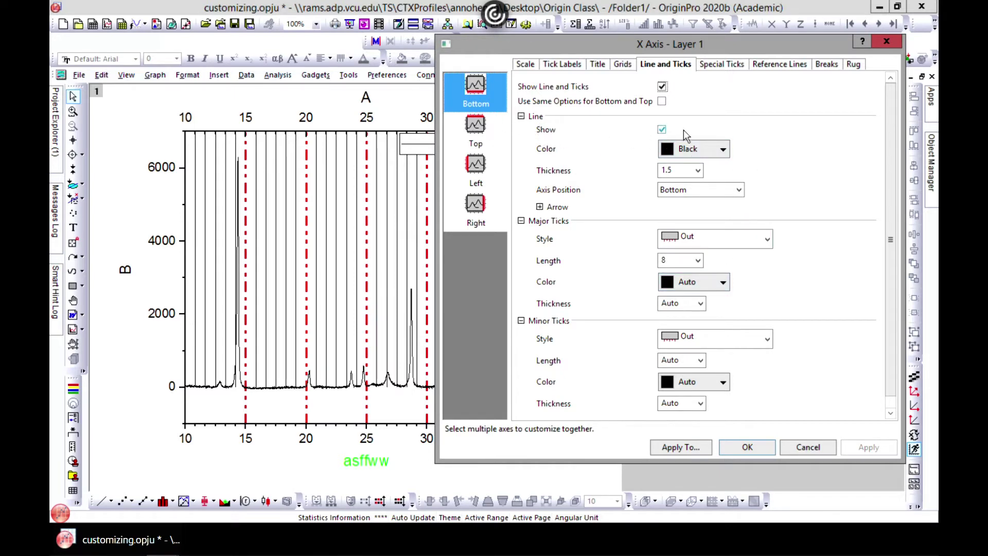
click(721, 151)
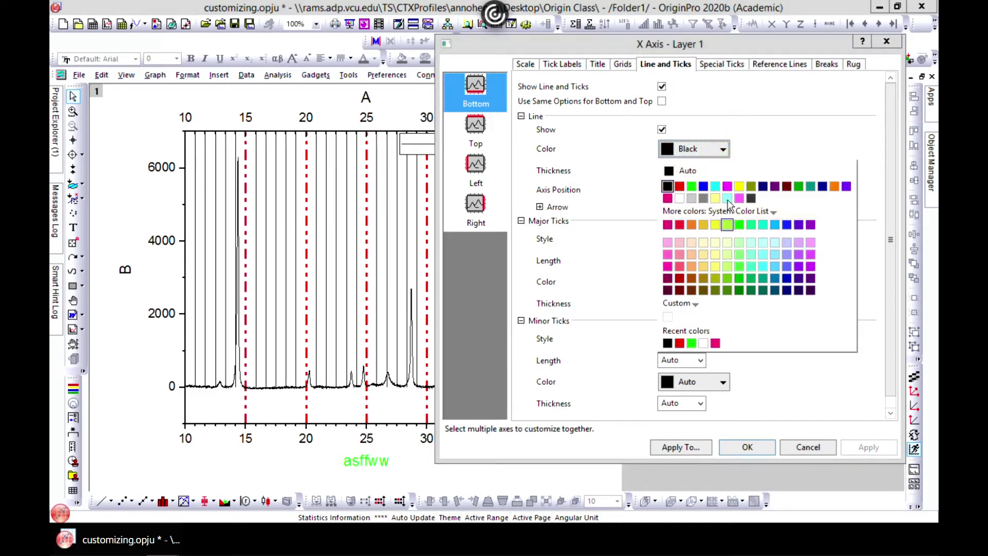
Give the bottom X axis line thickness 3 and Blue colour, keeping its position at Bottom.
click(696, 176)
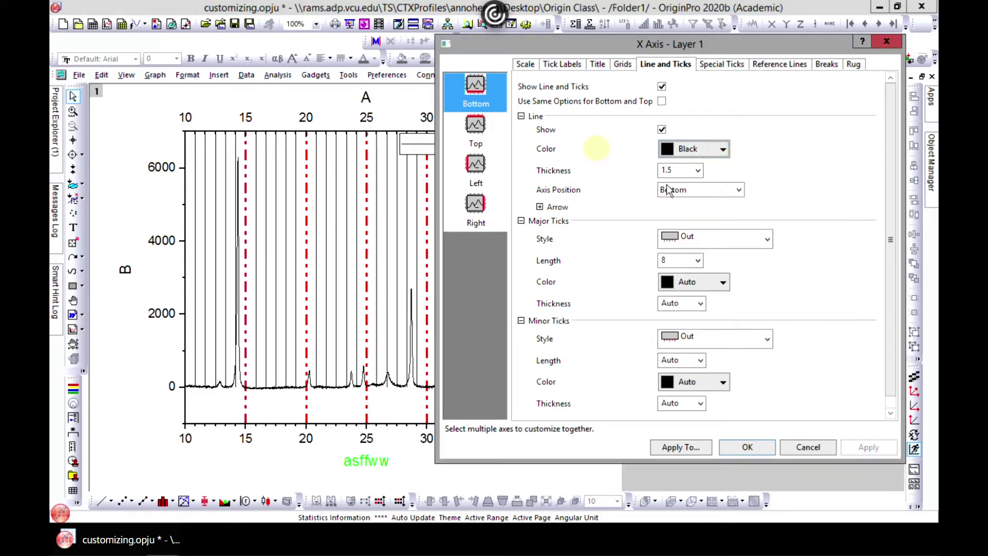
click(698, 171)
click(673, 243)
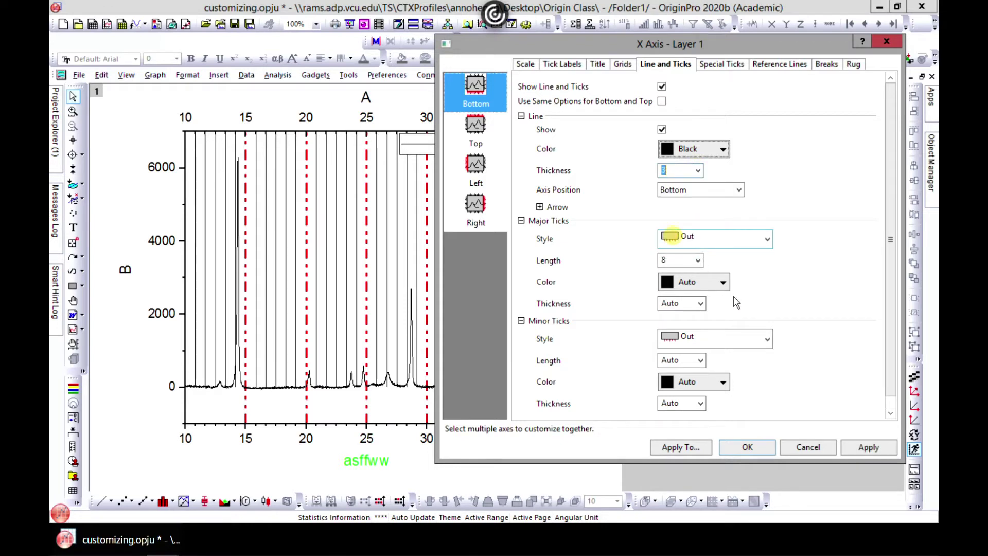
click(869, 447)
click(704, 148)
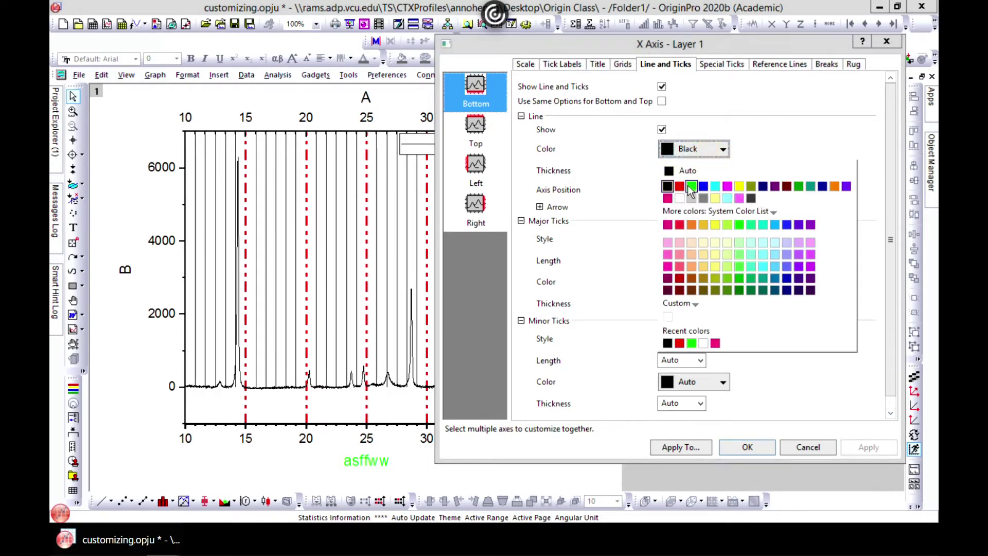
click(703, 186)
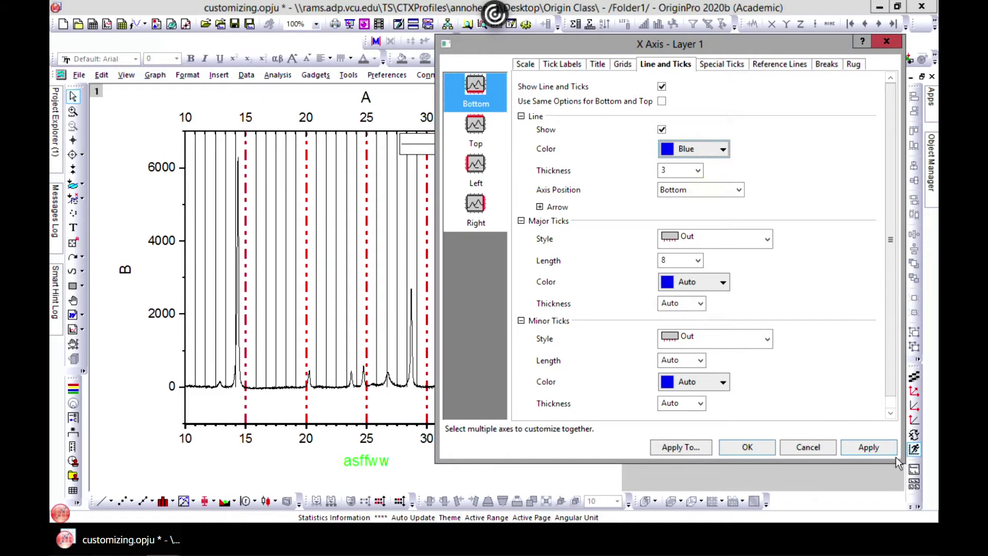
click(875, 447)
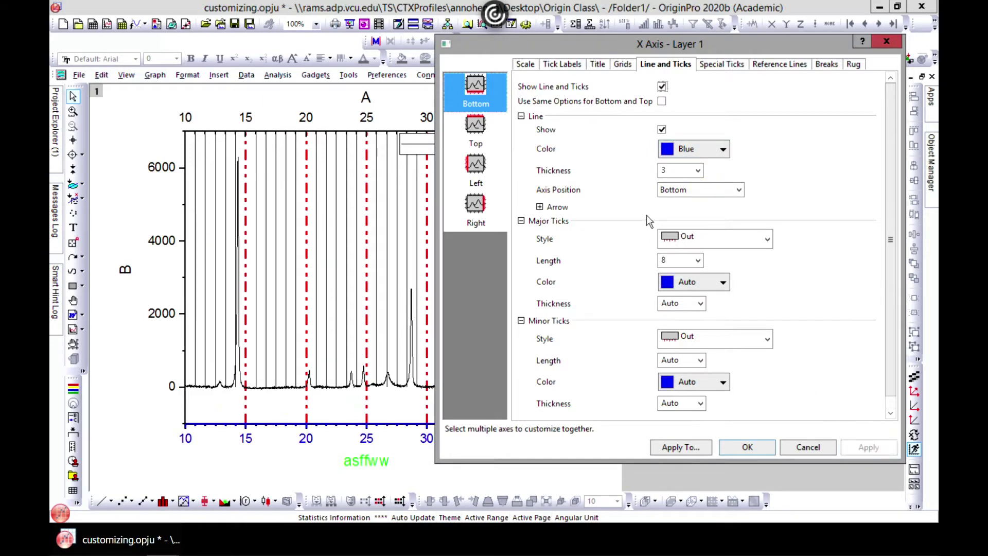
click(714, 190)
click(795, 168)
click(767, 245)
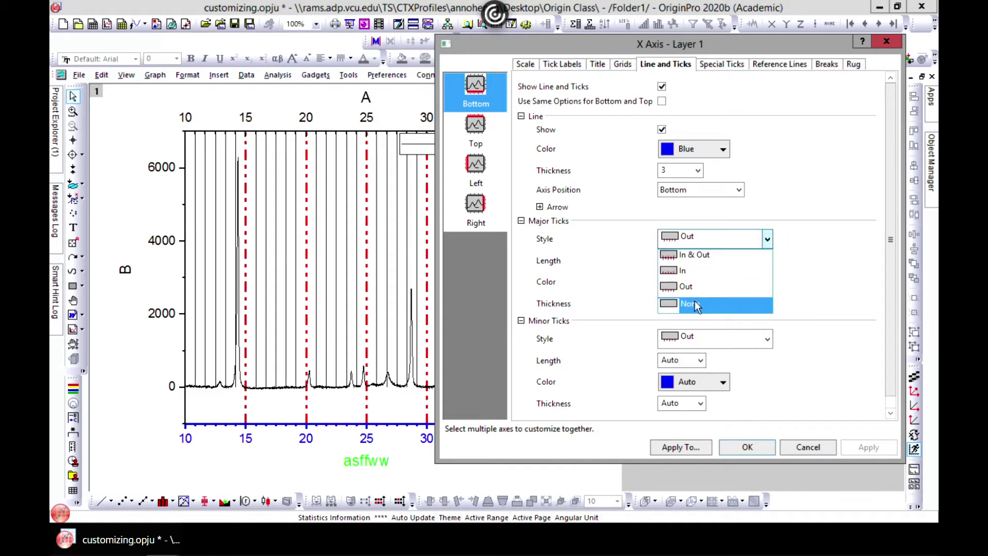
Make the bottom axis major ticks point In, coloured orange #F08228, after trying In & Out.
click(699, 256)
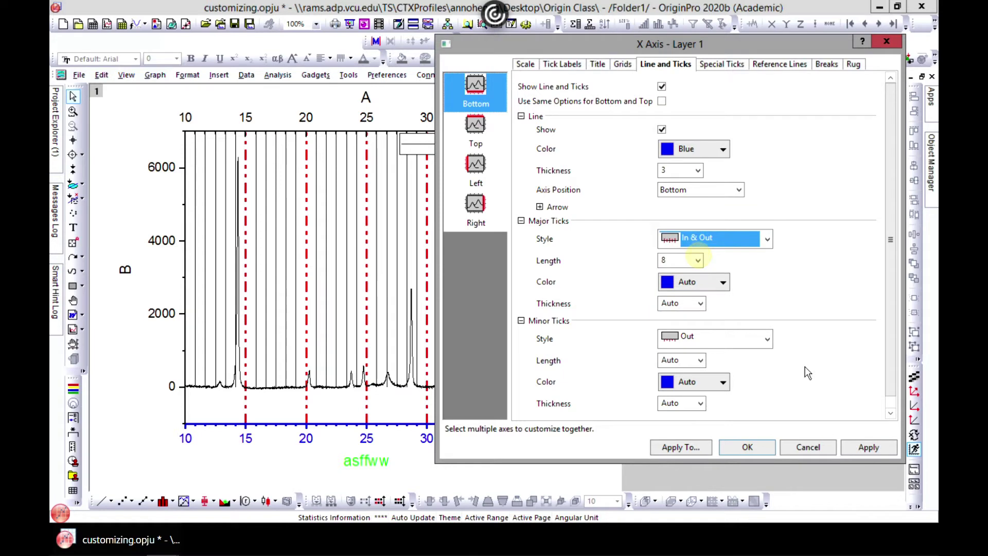
click(865, 443)
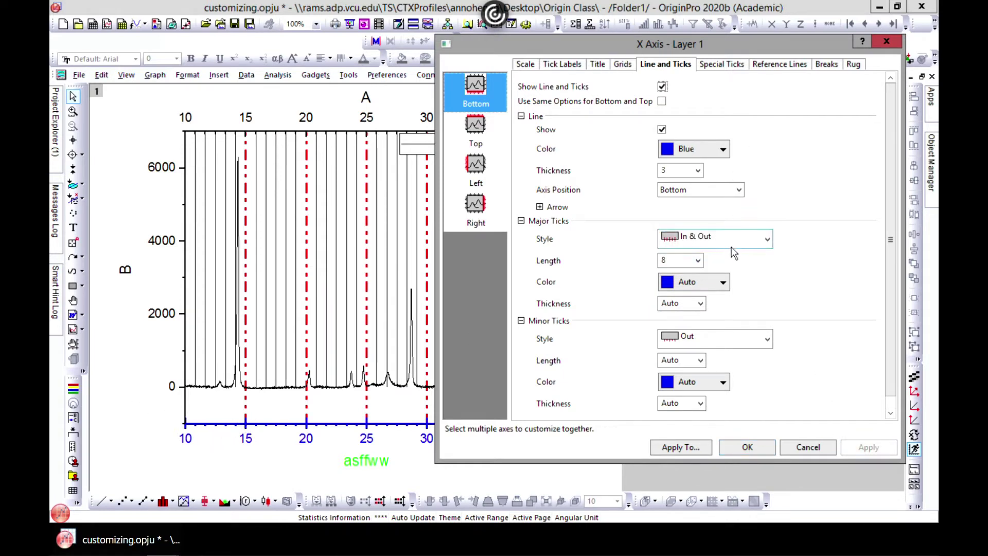
click(758, 239)
click(720, 278)
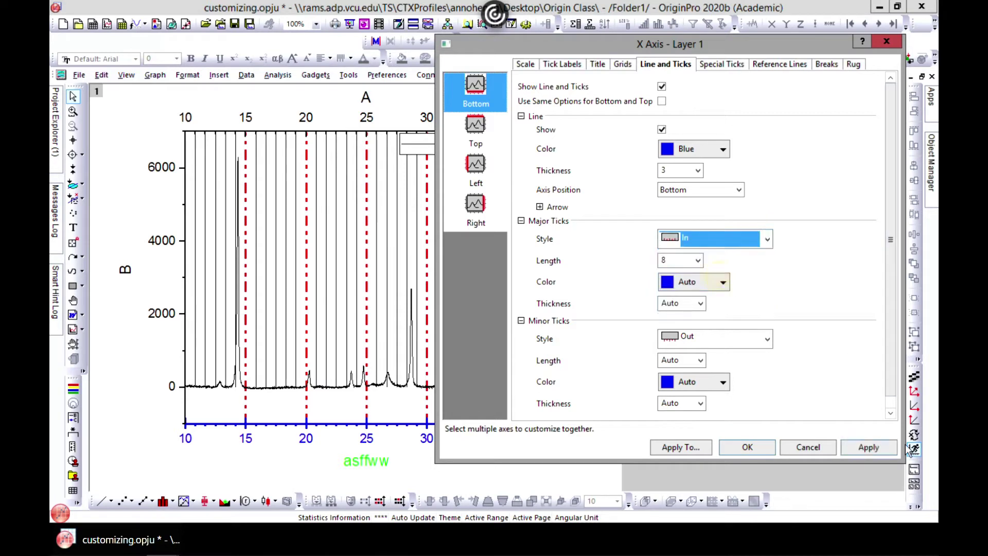
click(867, 446)
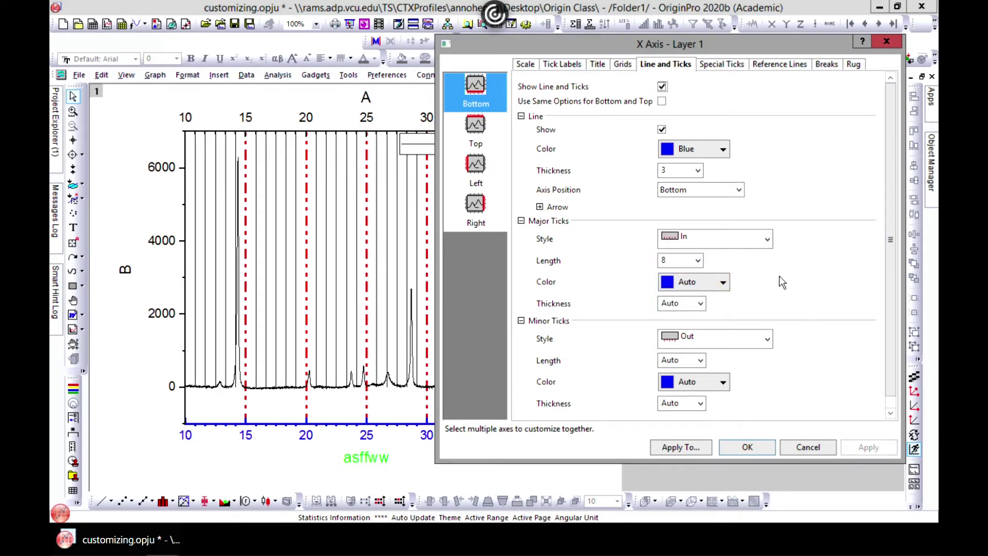
click(723, 286)
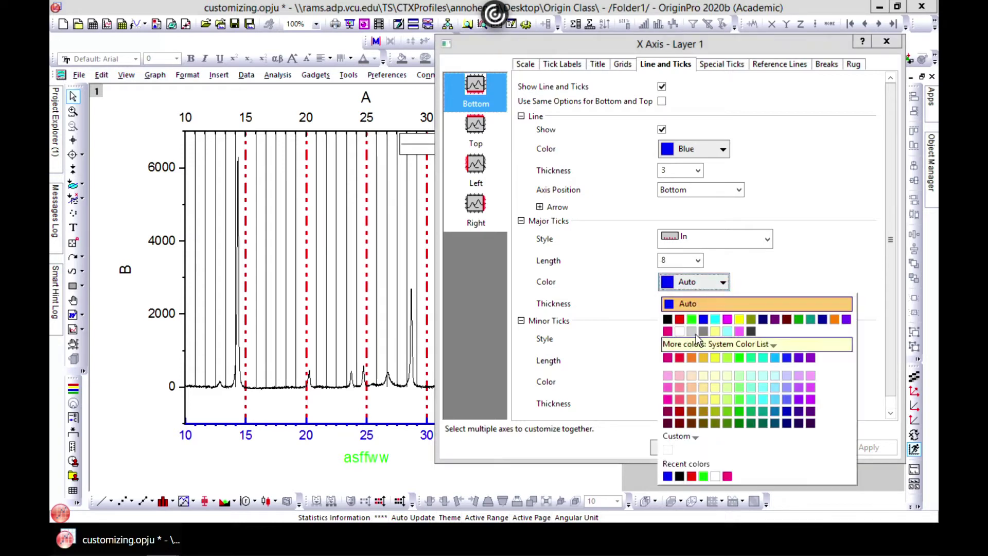
click(694, 357)
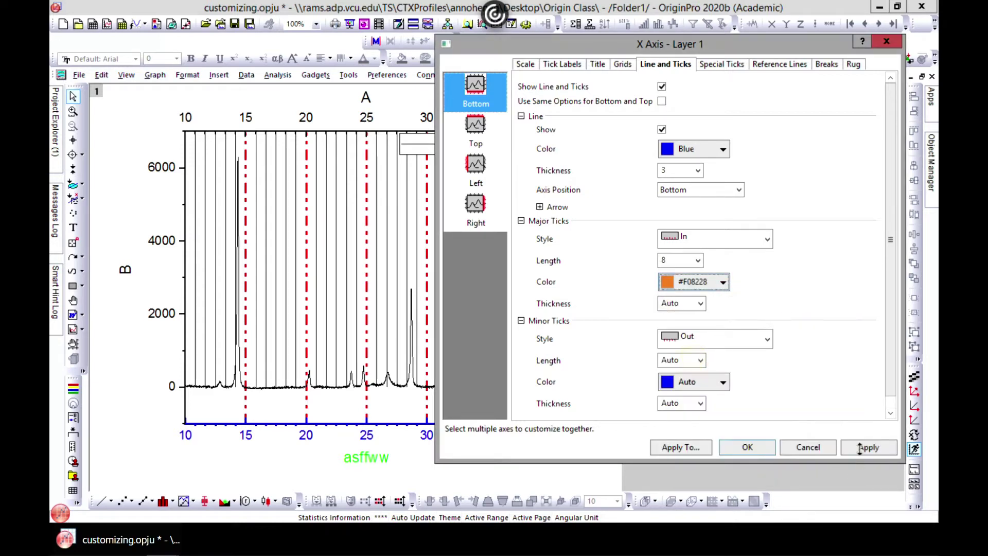
click(870, 446)
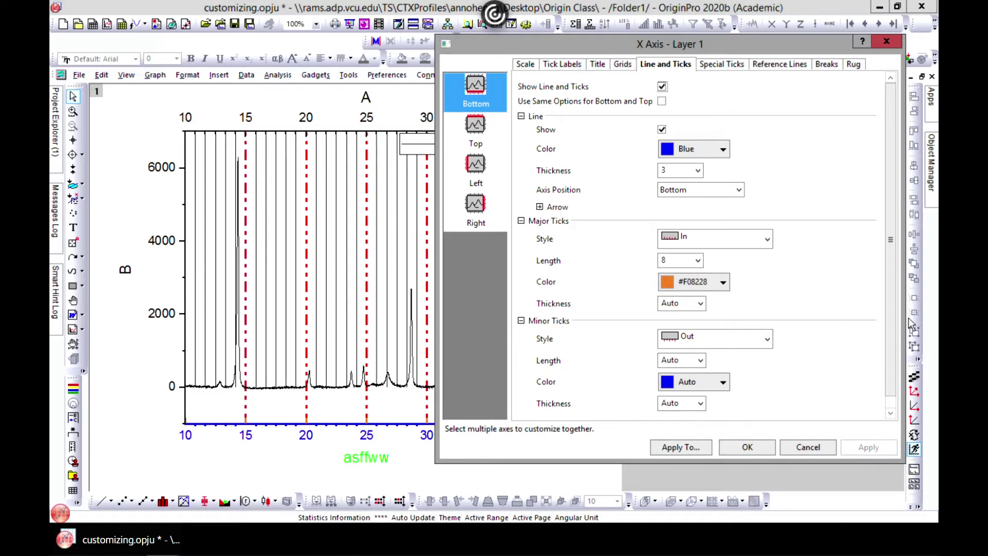
Make the bottom axis minor ticks point In, coloured magenta #F00082, and apply.
scroll(884, 317, down, 1)
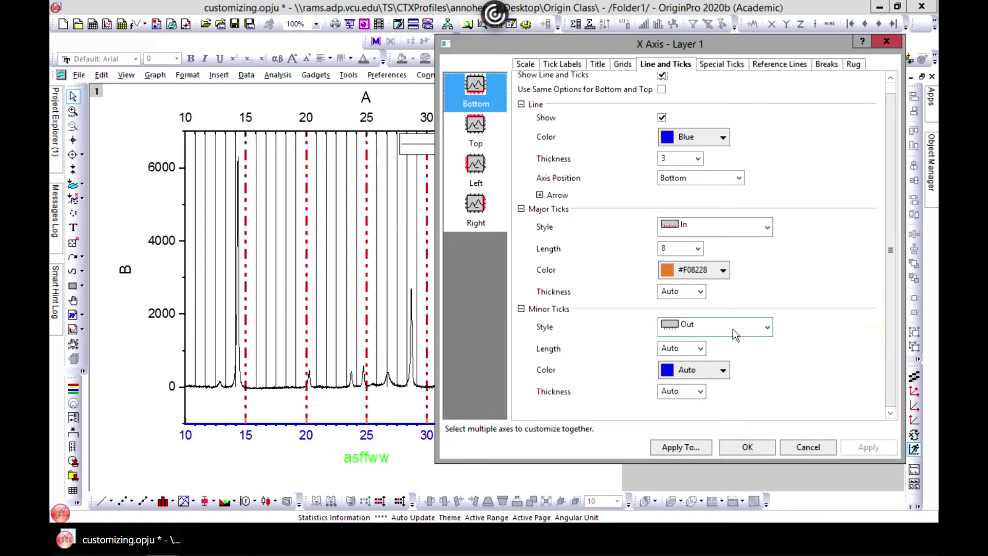
click(766, 327)
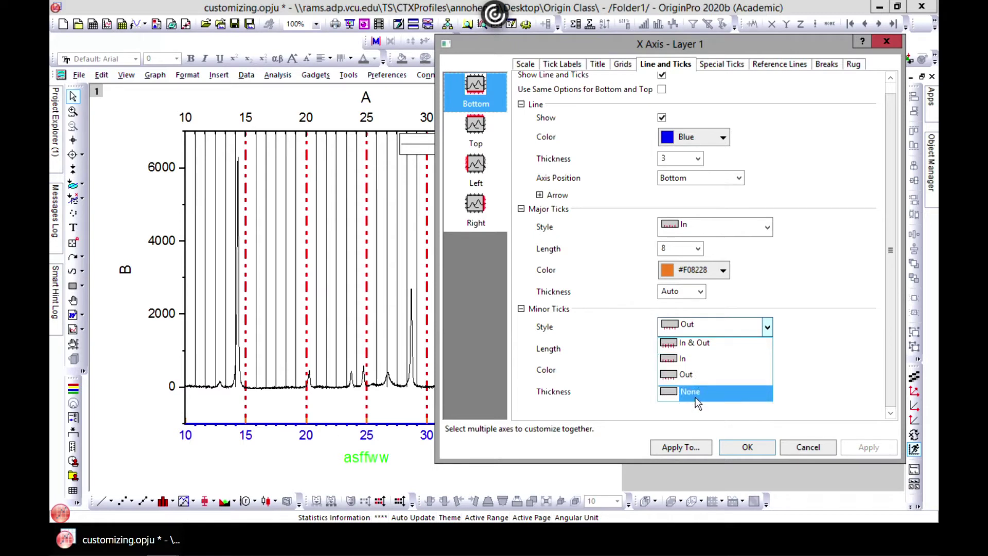
click(702, 359)
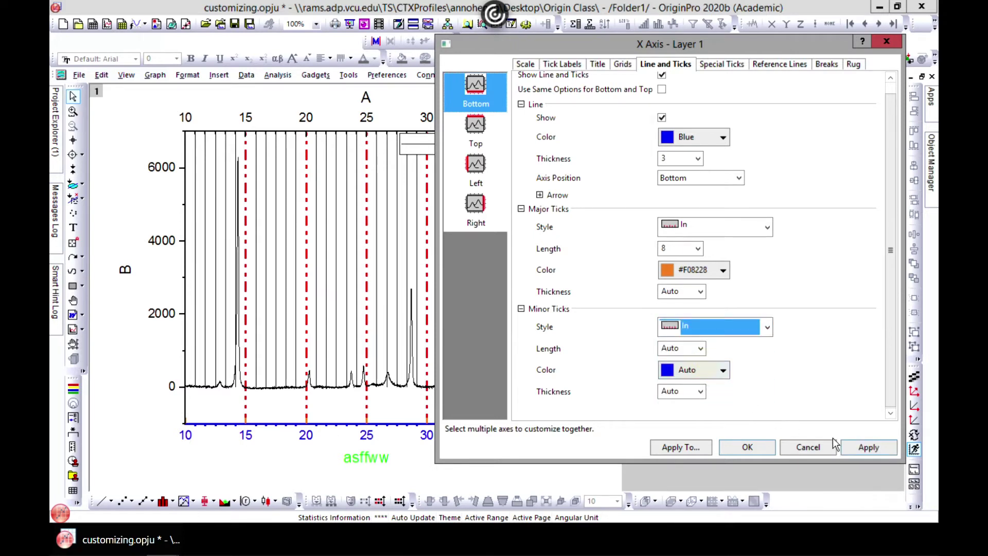
click(710, 379)
click(668, 395)
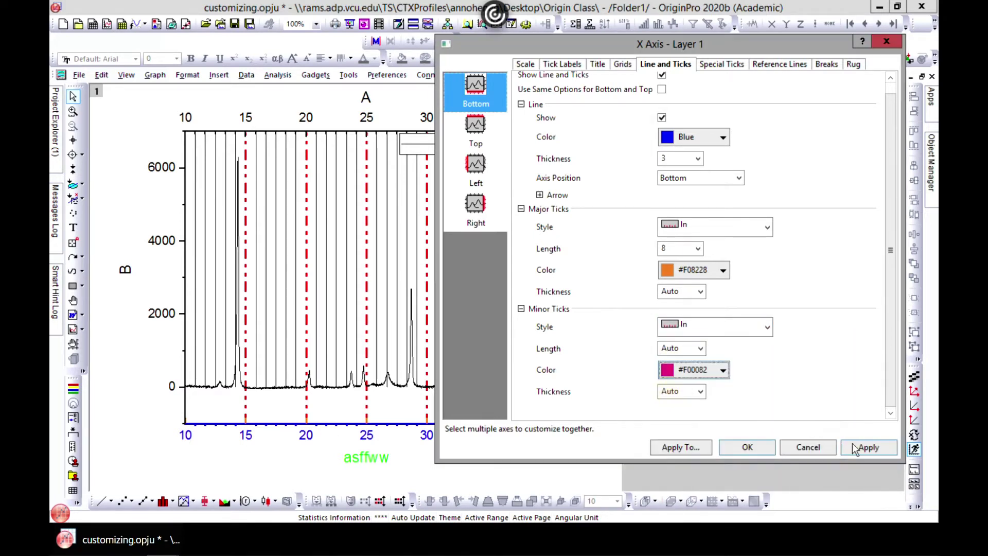
click(856, 449)
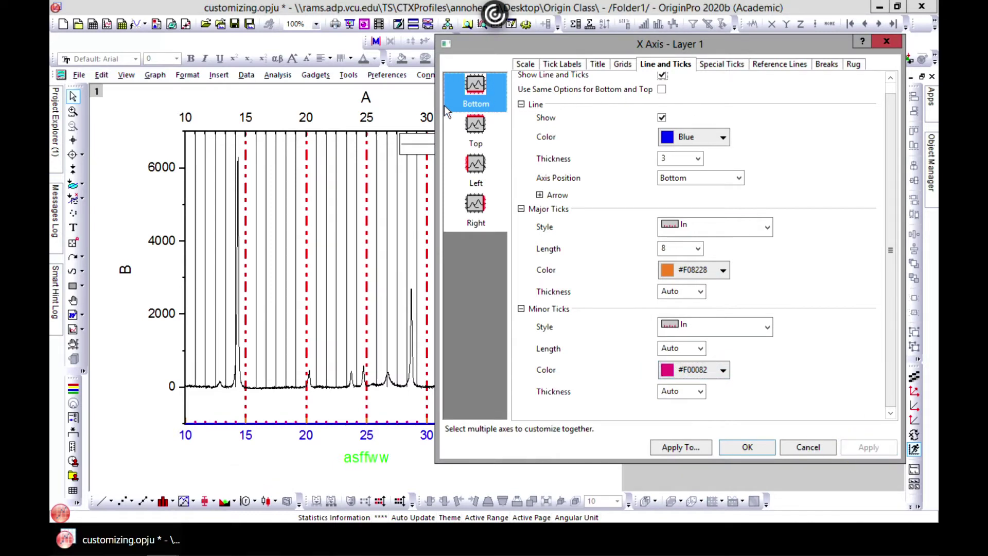
Share the bottom axis styling with the top axis, then check Y axis tabs before returning to X.
click(661, 89)
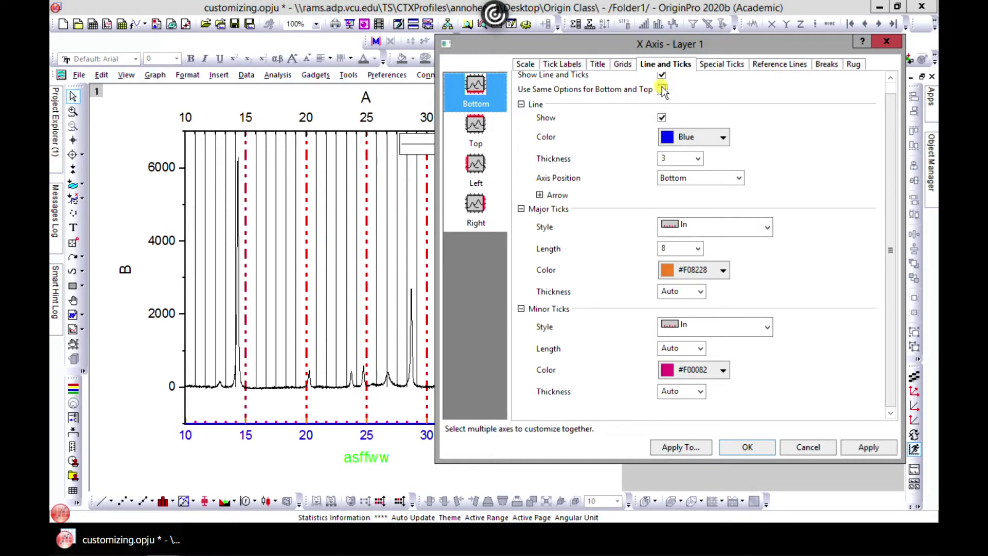
click(869, 448)
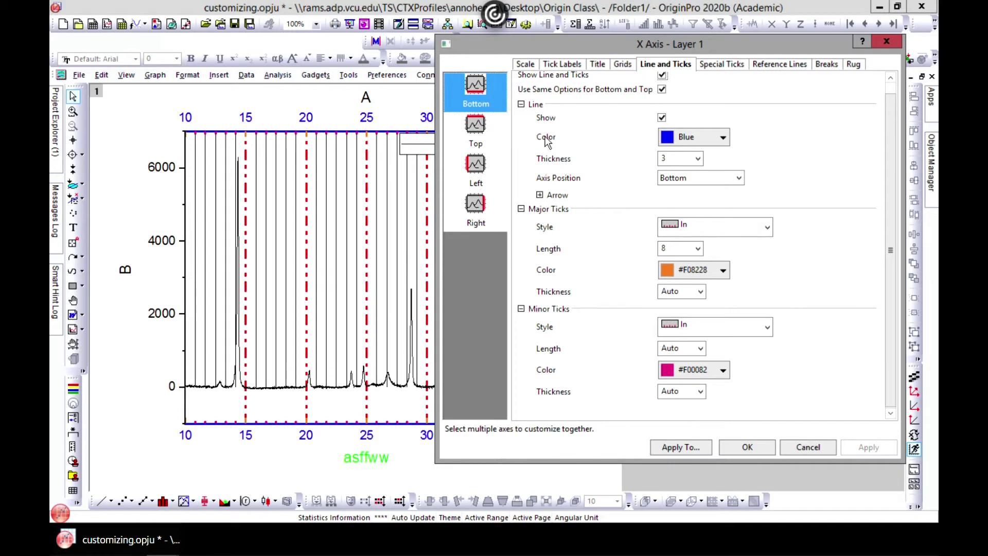
click(475, 174)
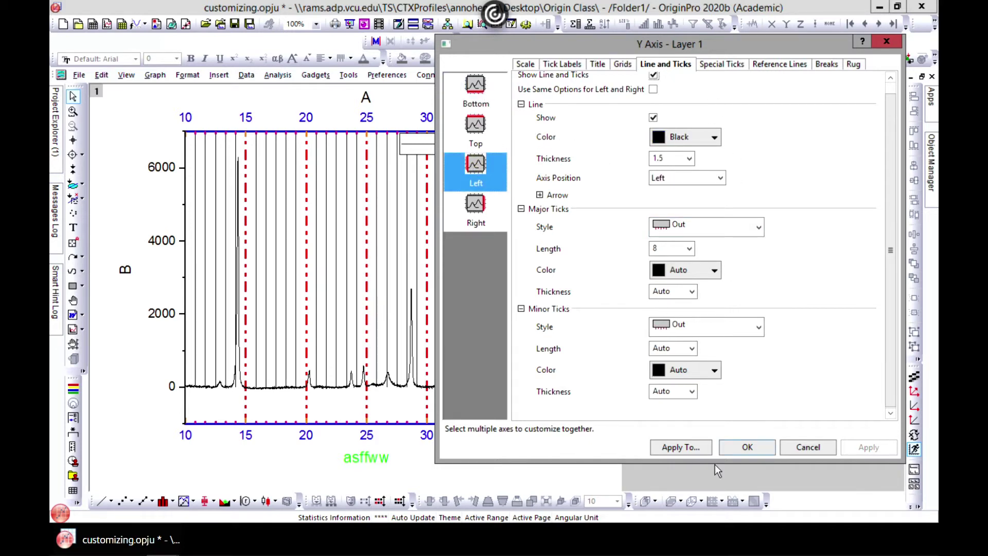
click(722, 65)
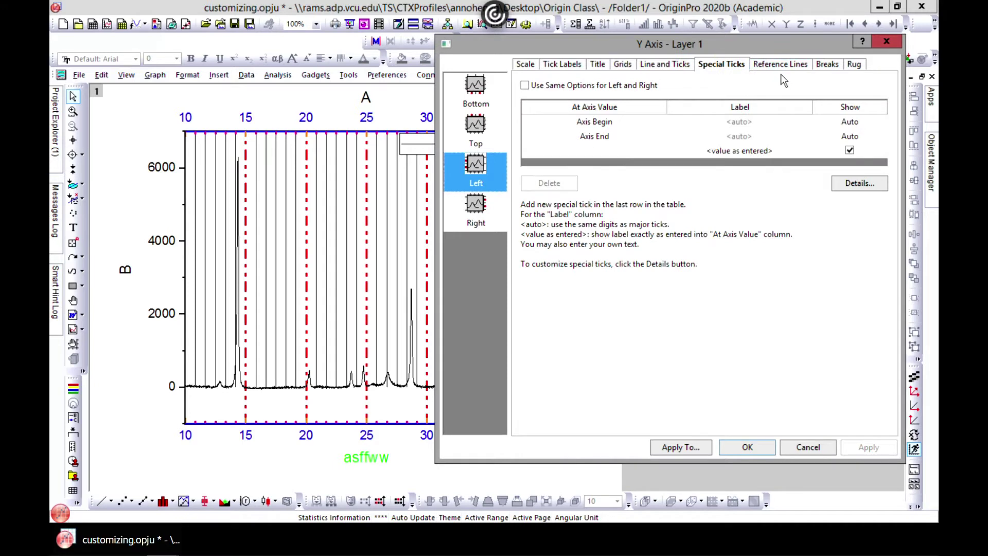
click(776, 64)
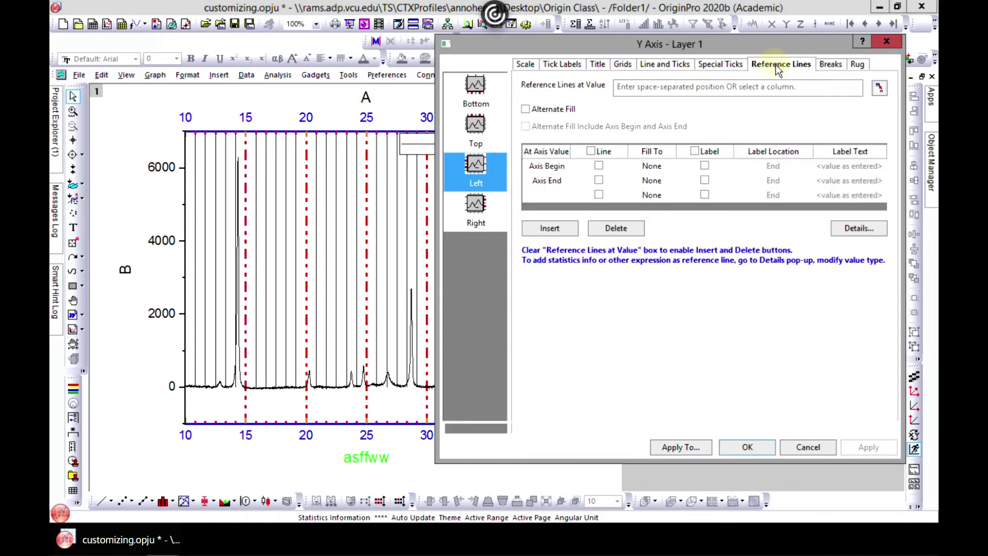
click(829, 64)
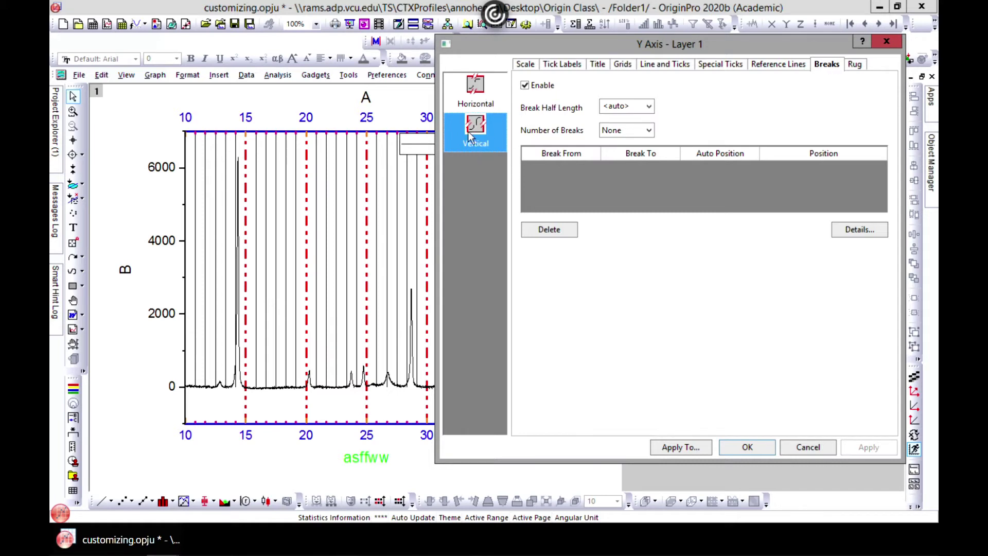
click(475, 95)
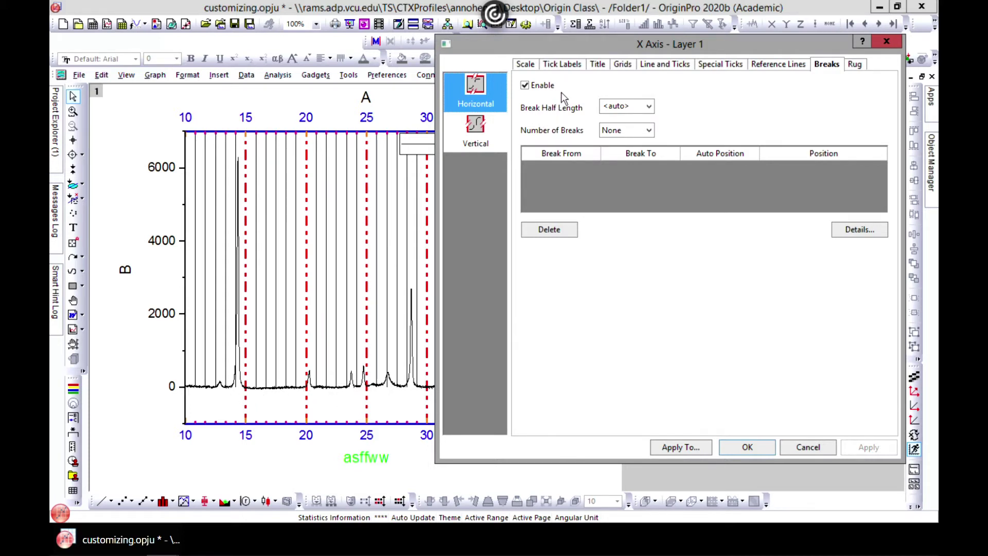
Plot Book1 column B as a line graph, Graph14, and maximize it.
click(887, 41)
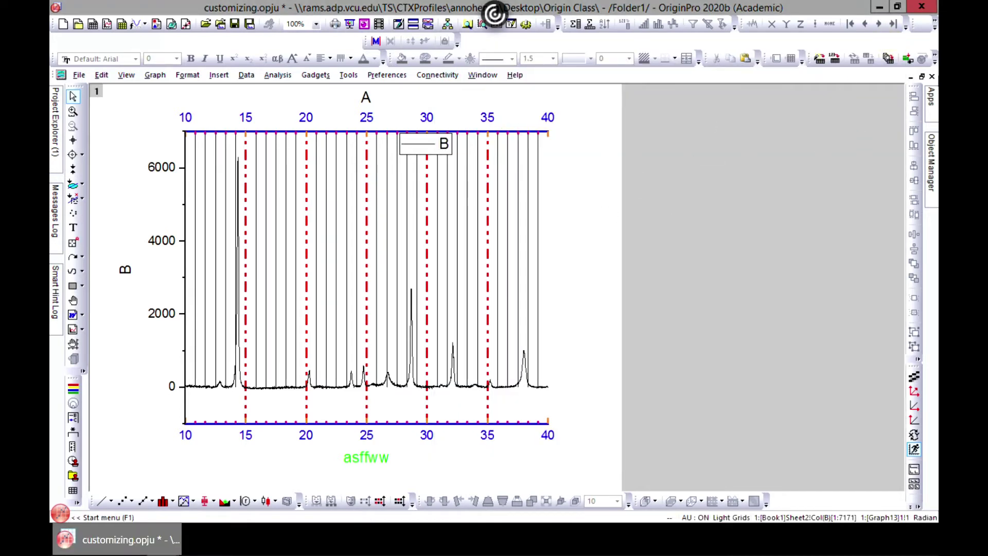
click(922, 77)
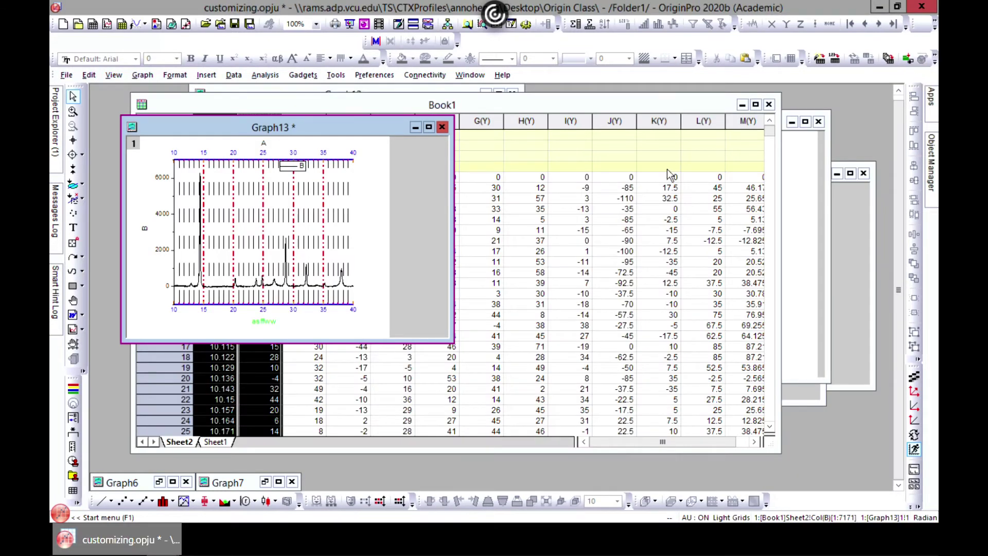
click(536, 104)
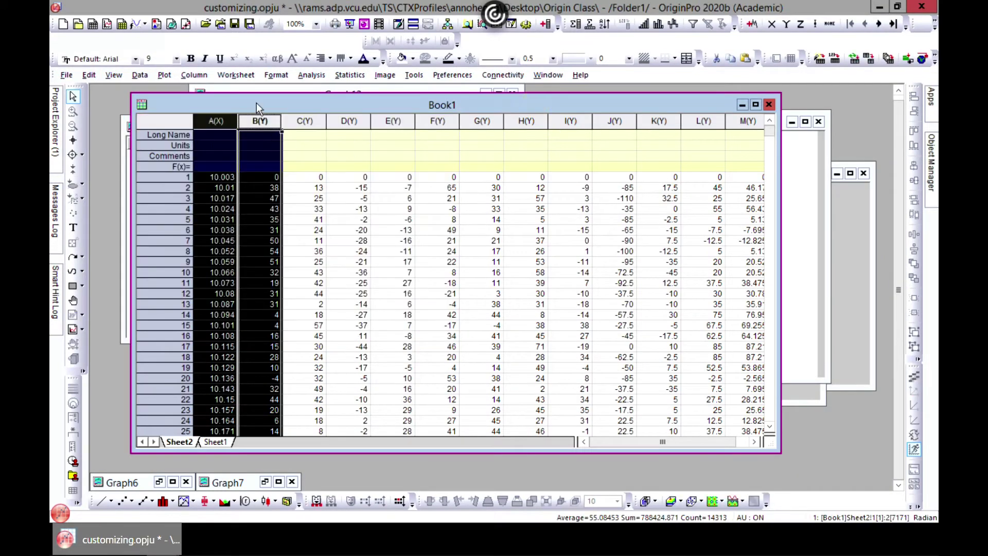
click(164, 76)
click(287, 96)
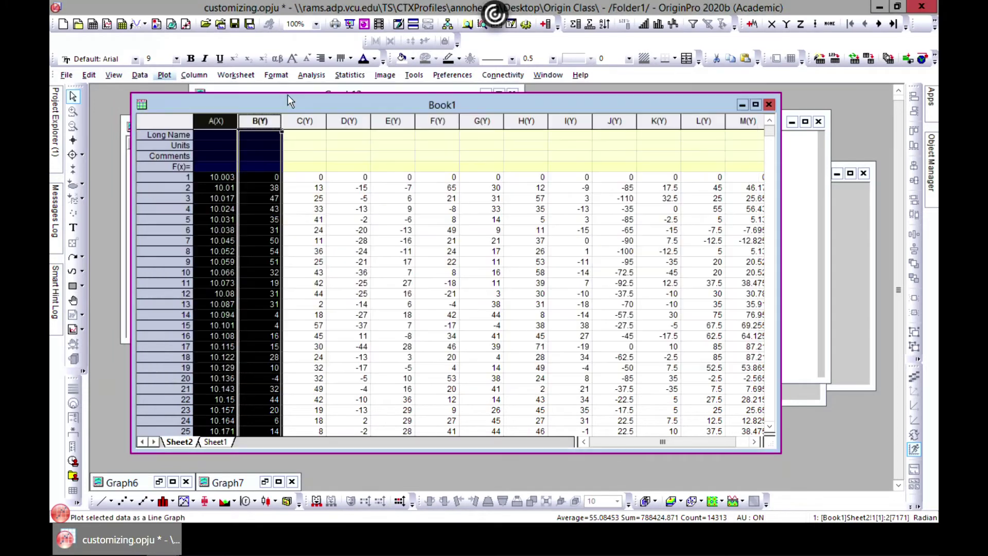
click(446, 145)
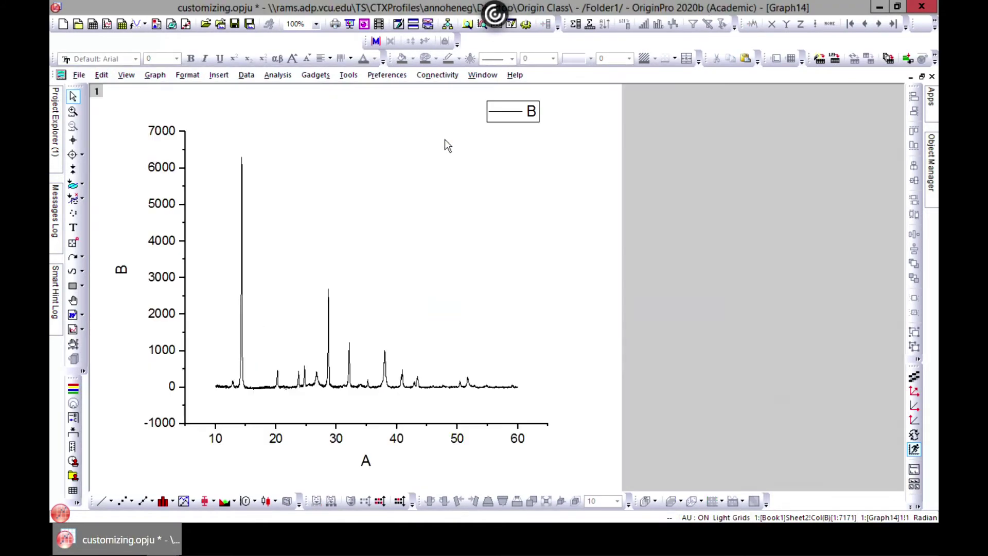
double_click(292, 427)
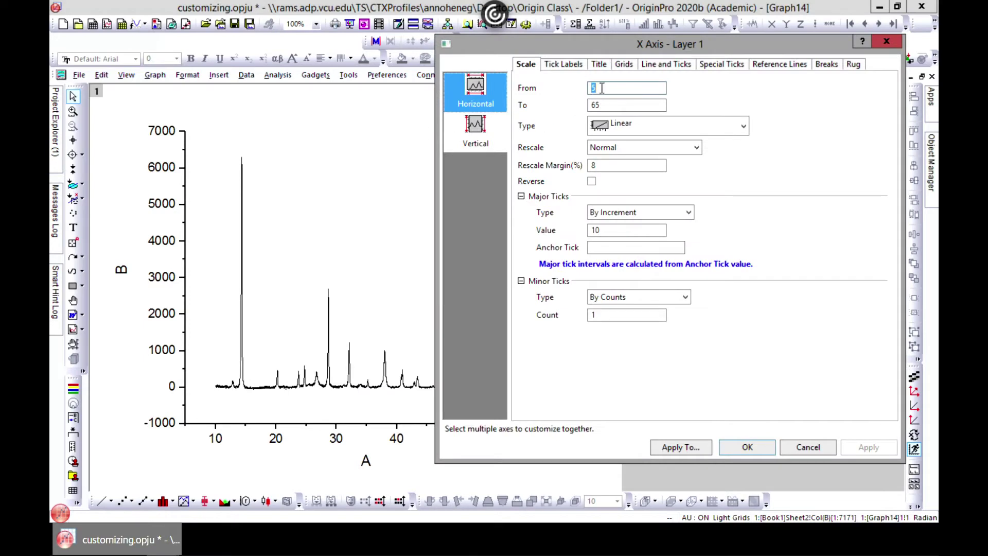
Set Graph14's X axis scale from 10 to 22 with a major tick increment of 2.
text(10)
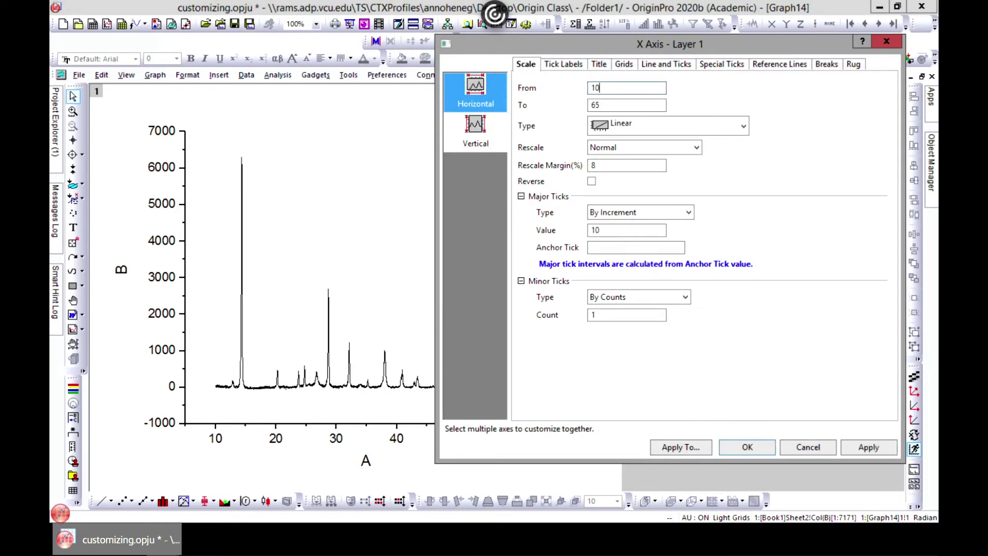
key(Tab)
text(22)
click(866, 448)
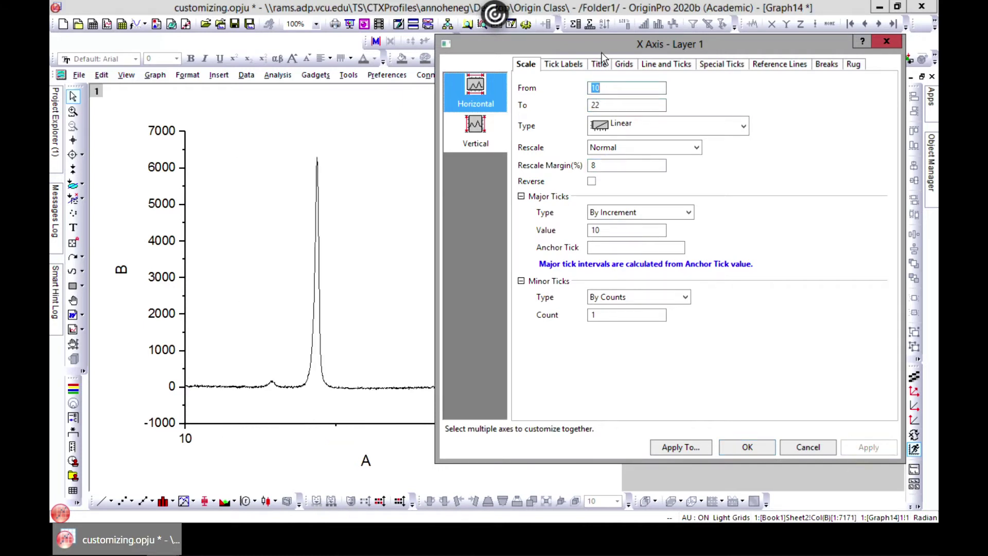
drag(602, 48, 730, 69)
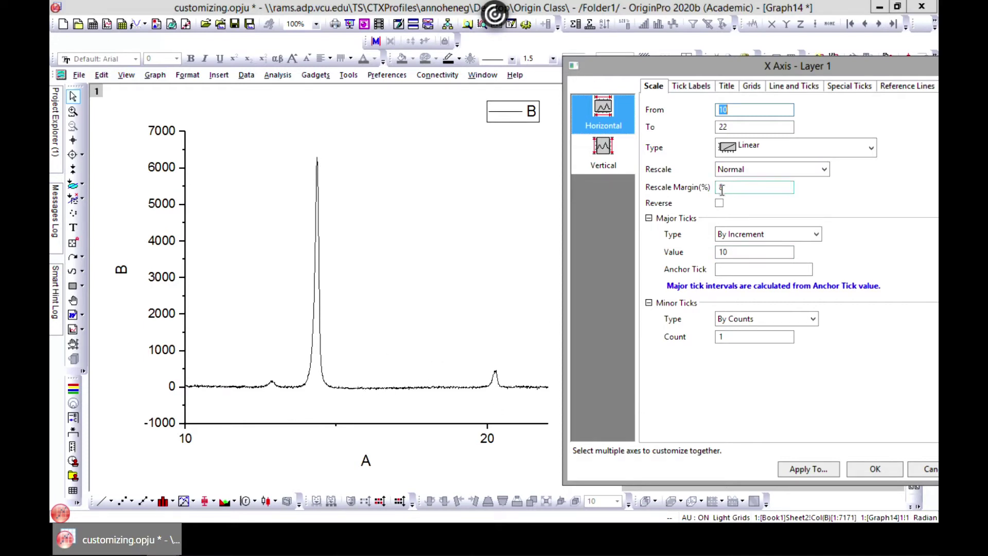
click(738, 253)
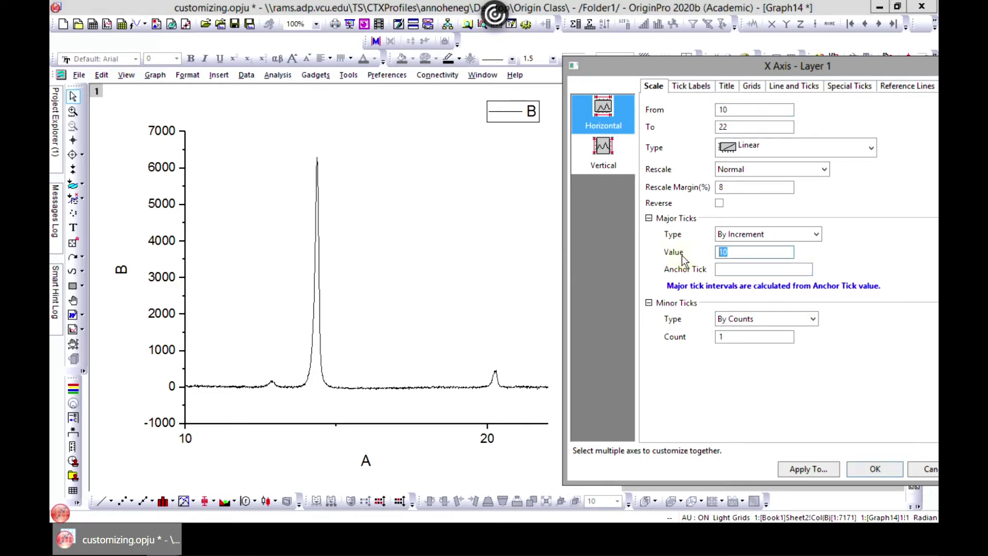
text(2)
drag(763, 67, 634, 51)
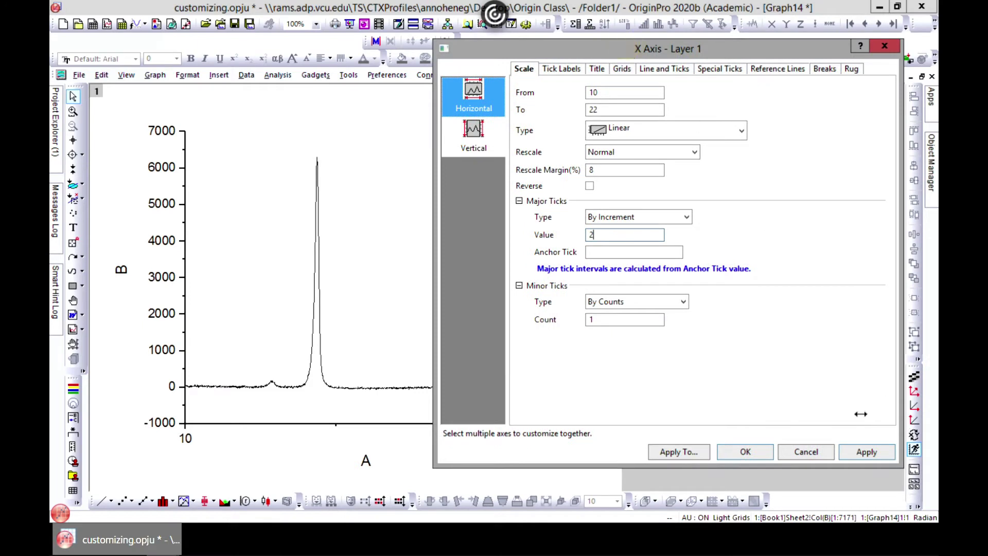
click(866, 451)
drag(647, 54, 743, 69)
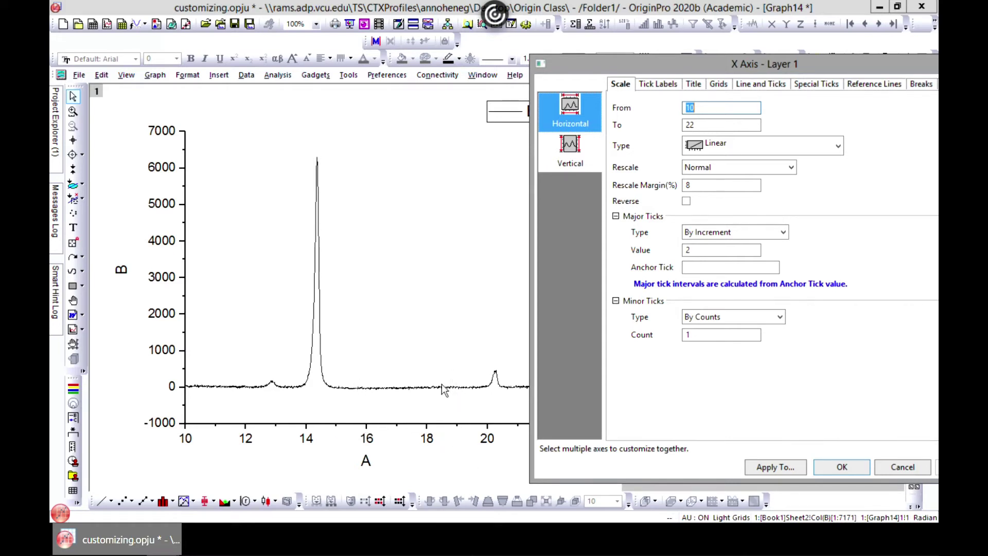
drag(610, 66, 360, 56)
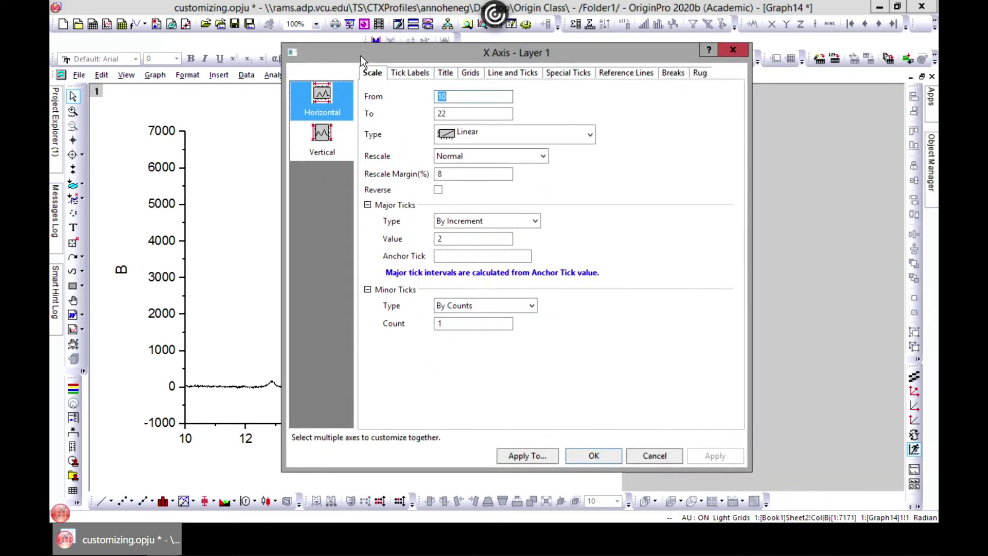
Show the X Axis dialog's Breaks tab and shift the dialog further right.
click(673, 73)
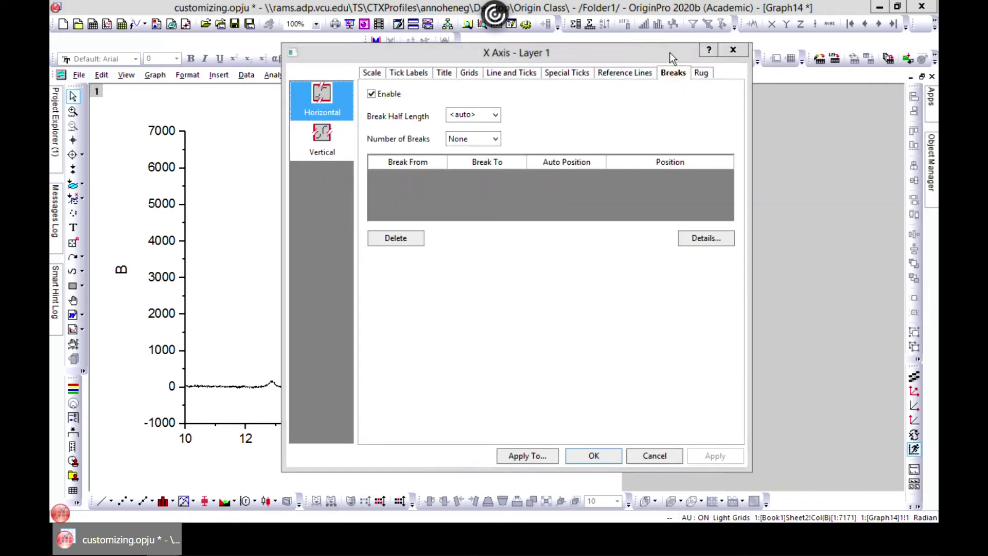
drag(657, 50, 731, 48)
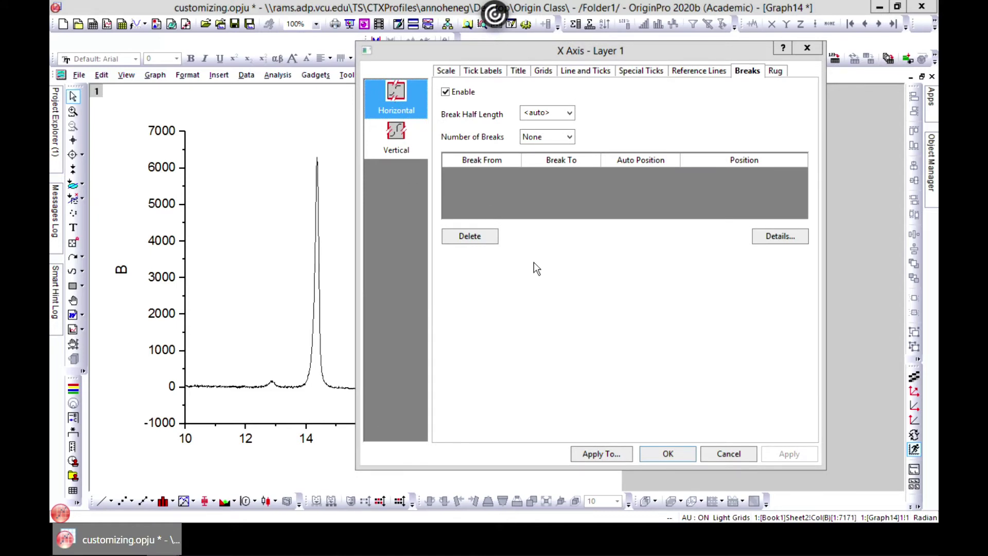
In Breaks Details, add a new X axis break and apply it starting at 16.
click(778, 235)
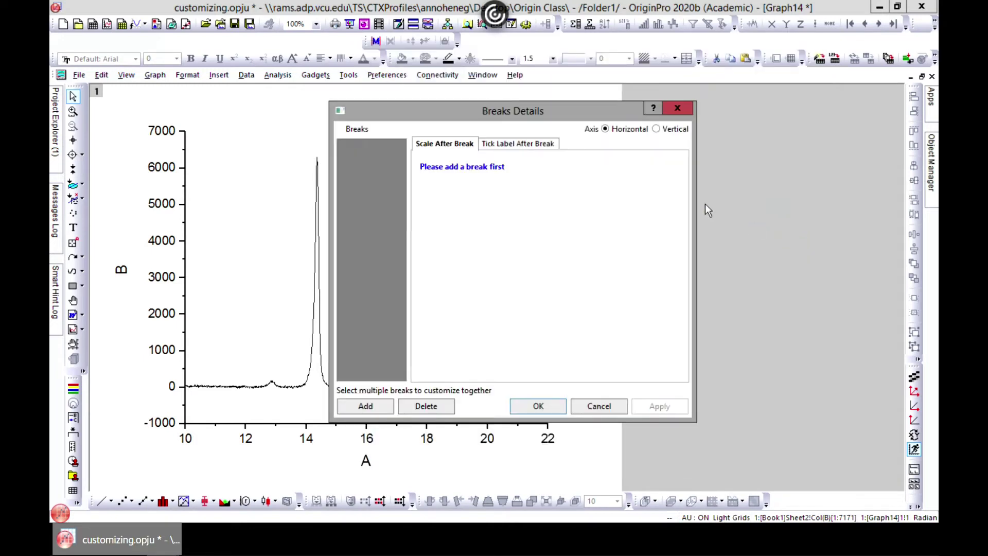
drag(553, 116, 643, 113)
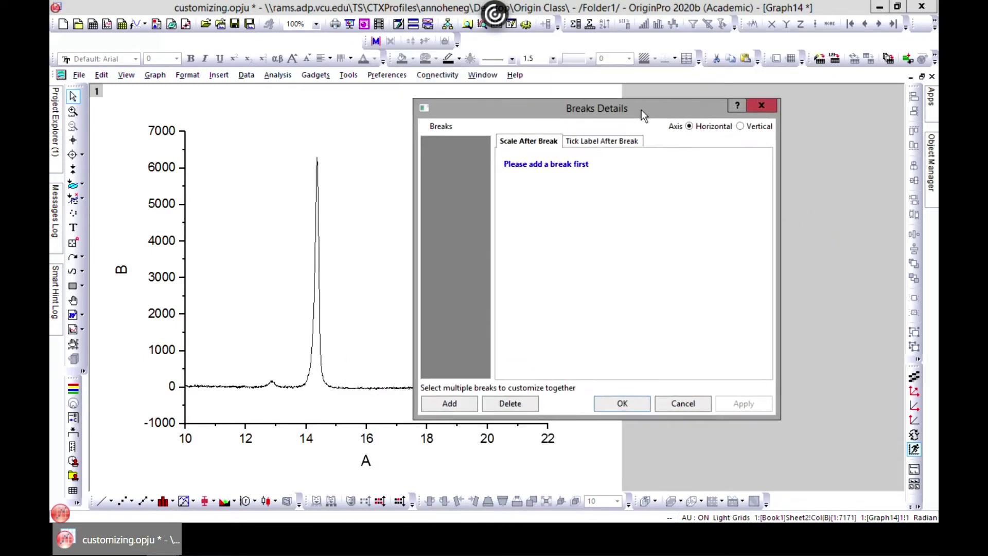
click(453, 404)
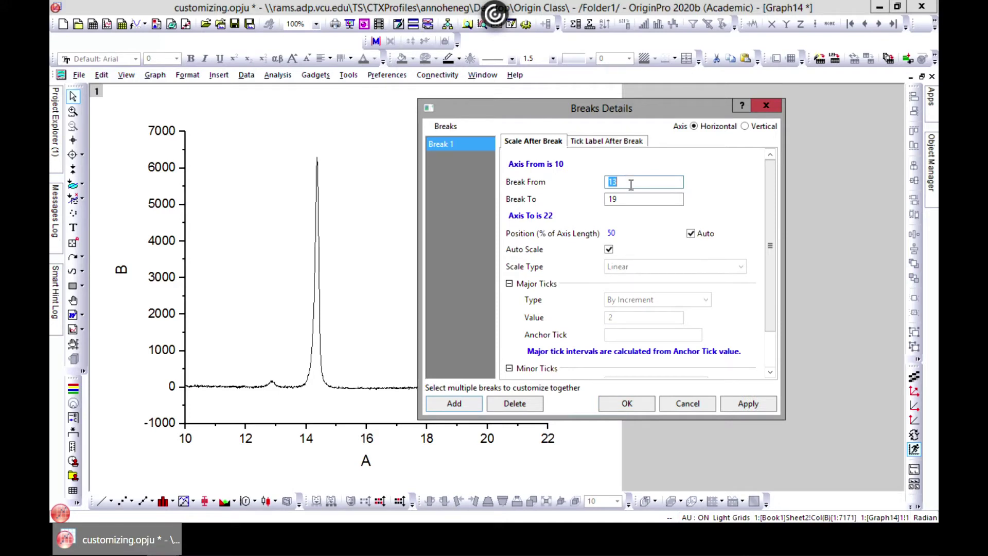
text(1)
drag(586, 109, 656, 103)
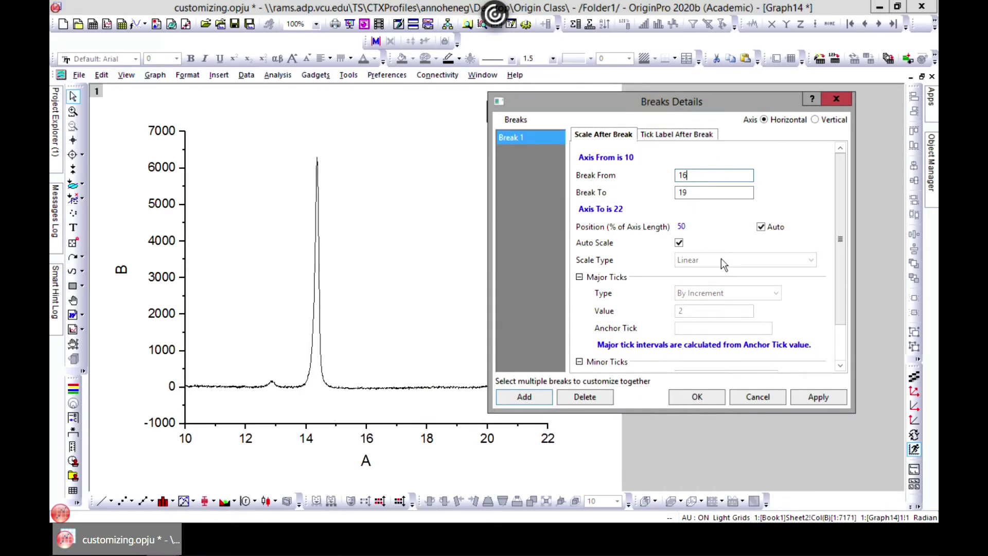
click(813, 398)
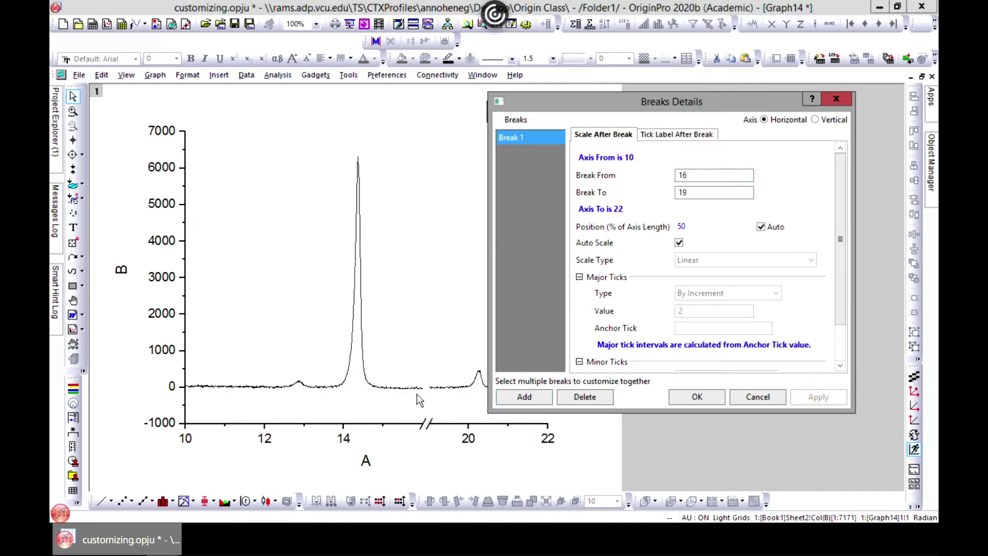
Change the break start to 15 so it spans 15 to 19, apply, and view Tick Label After Break.
click(681, 178)
double_click(696, 177)
text(1)
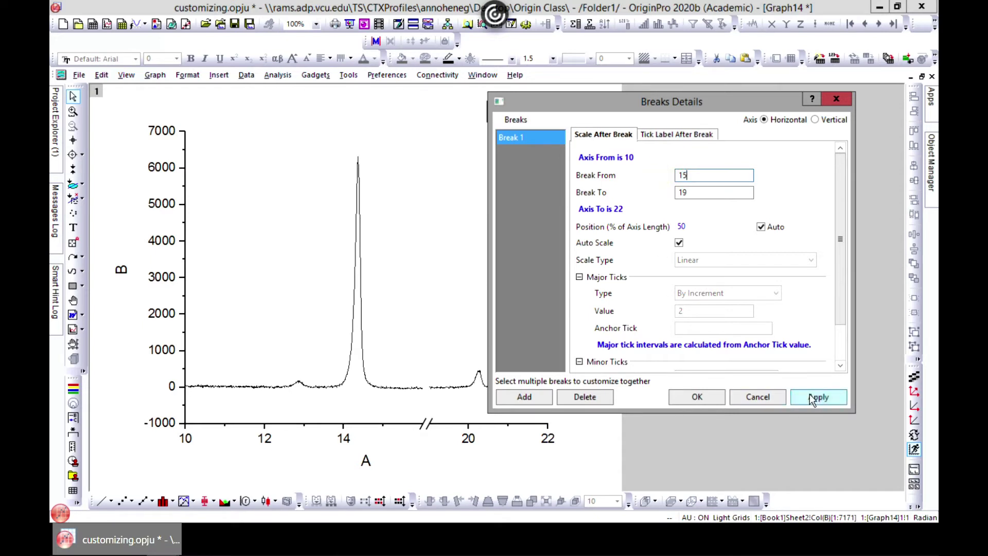
click(816, 397)
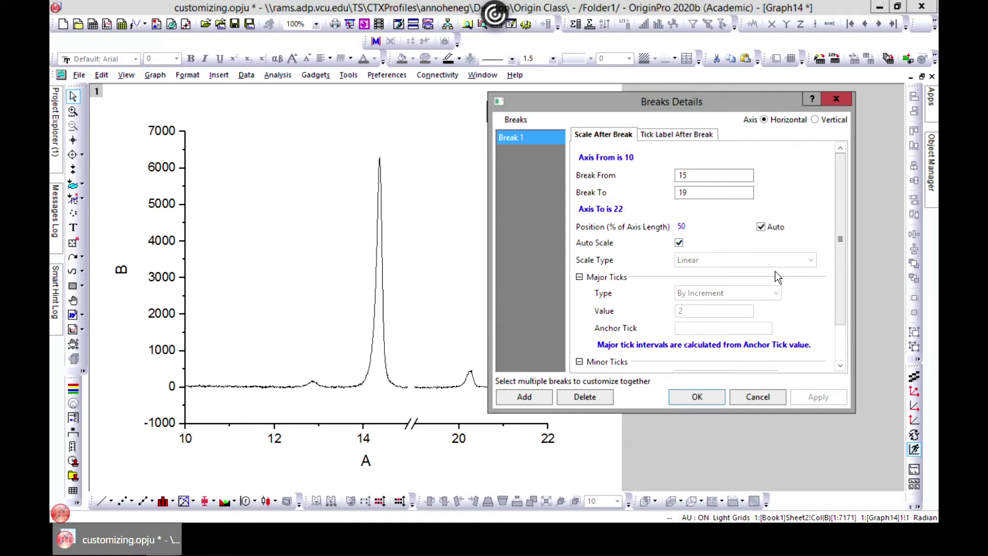
drag(842, 291, 850, 235)
scroll(850, 234, down, 1)
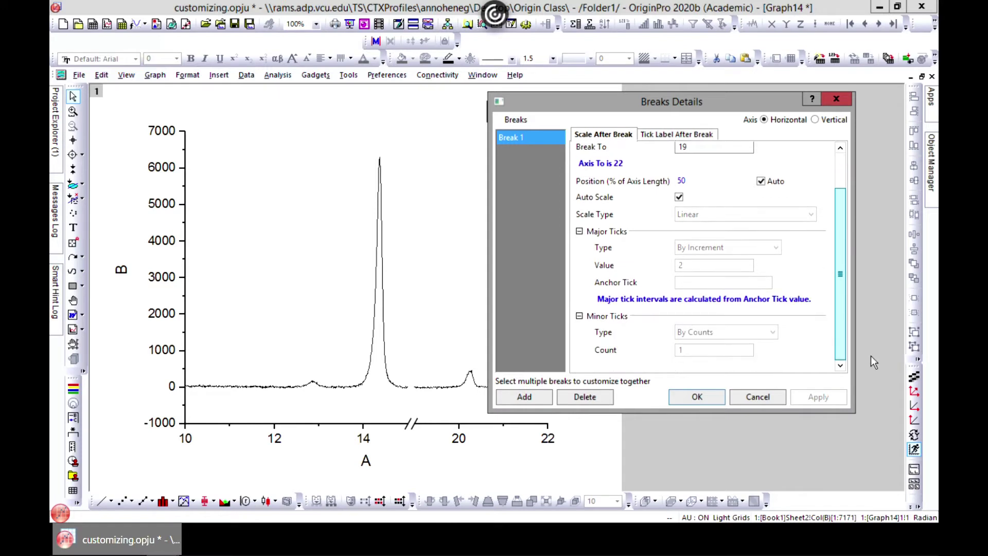
scroll(850, 232, up, 1)
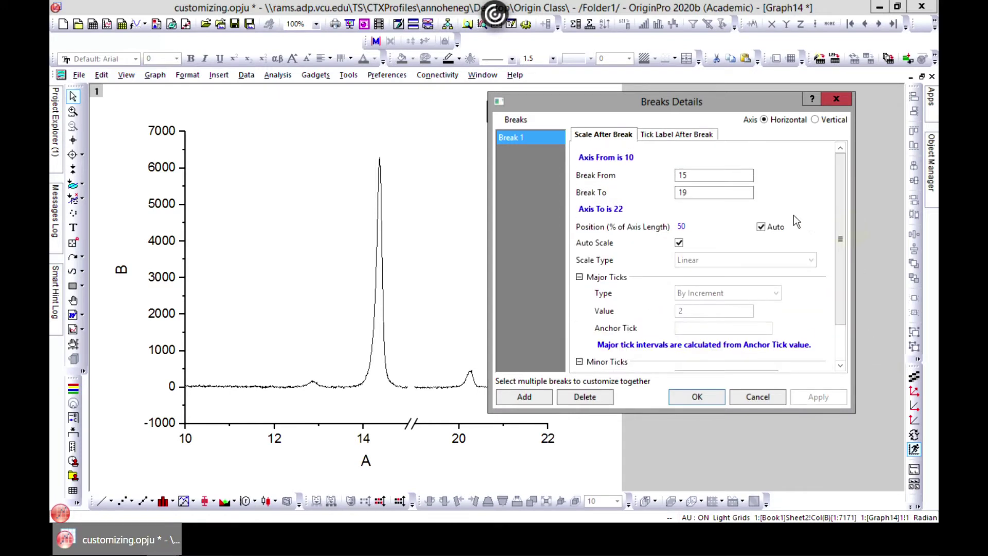
click(676, 135)
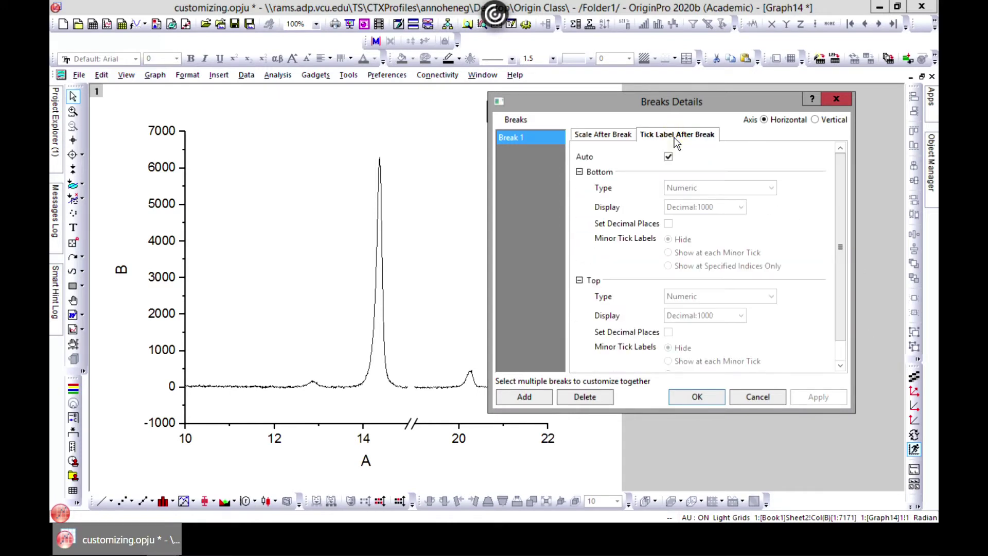
Confirm the 15–19 break, edit its end value, and reopen Breaks Details.
click(697, 396)
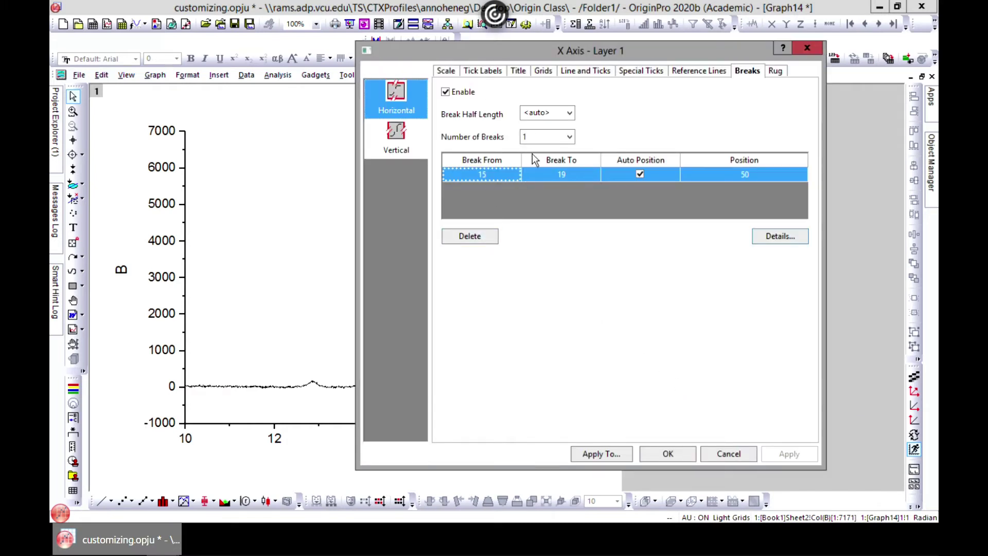
drag(515, 58, 573, 47)
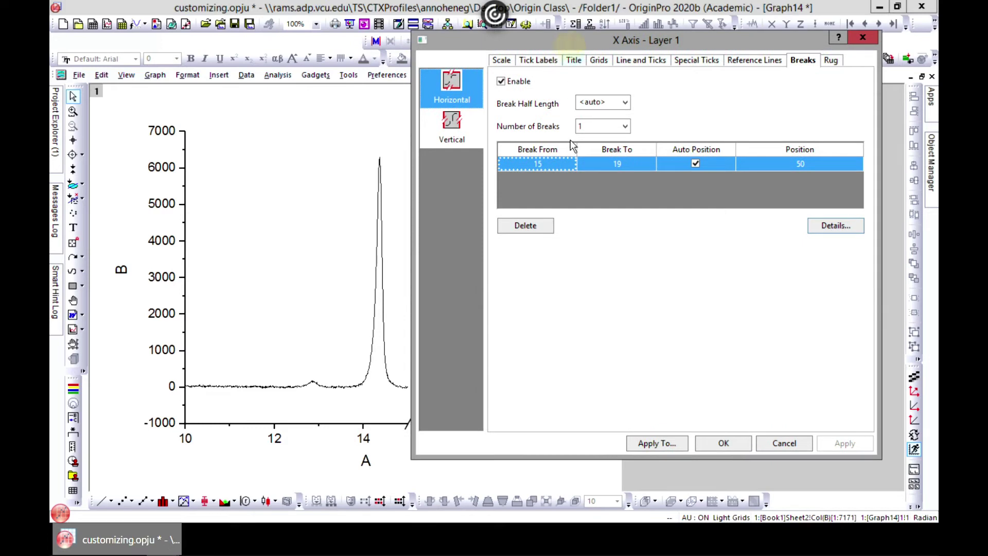
click(615, 162)
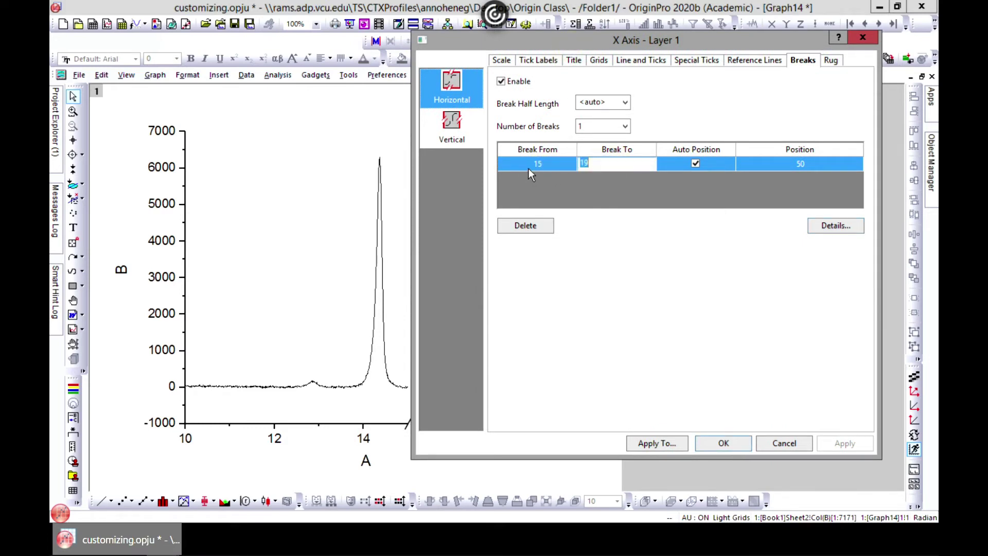
drag(558, 75, 580, 58)
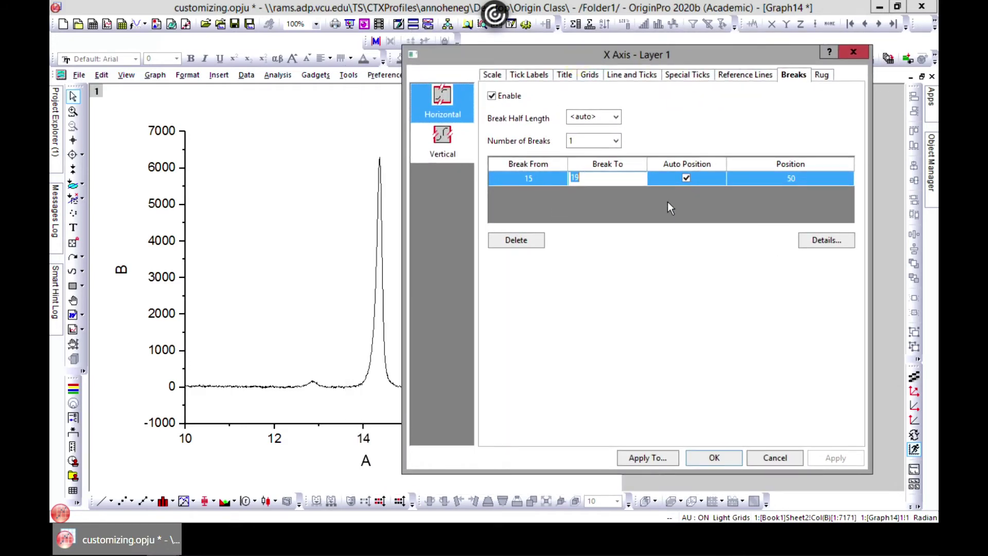
click(821, 240)
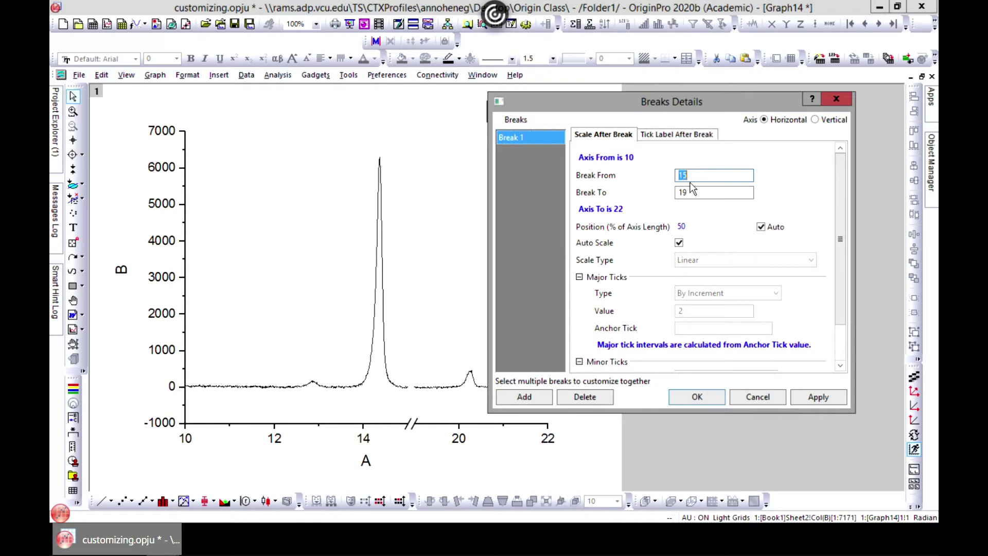
Set Break 1 to run from 10.5 to 11, apply it, and reopen Breaks Details.
text(10.5)
key(Tab)
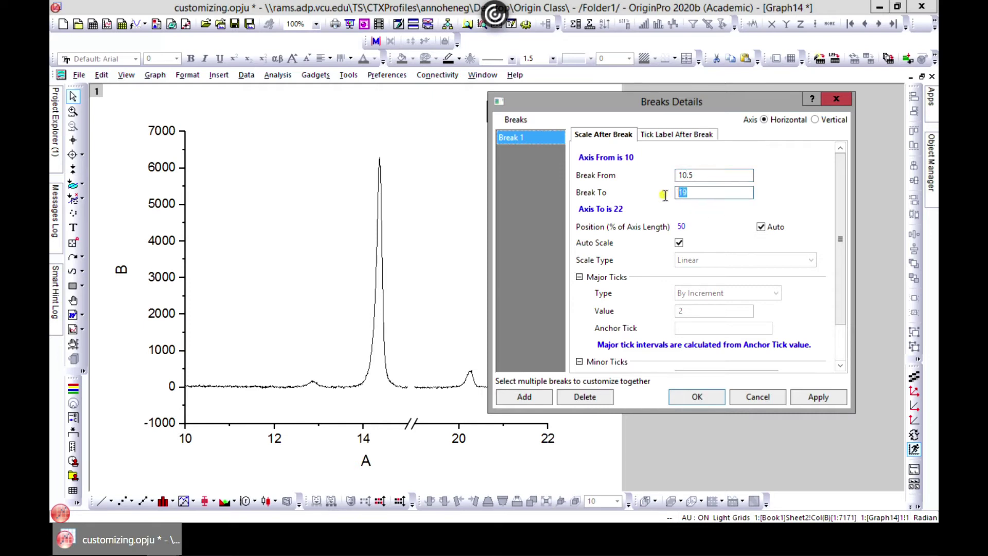
text(11)
click(834, 401)
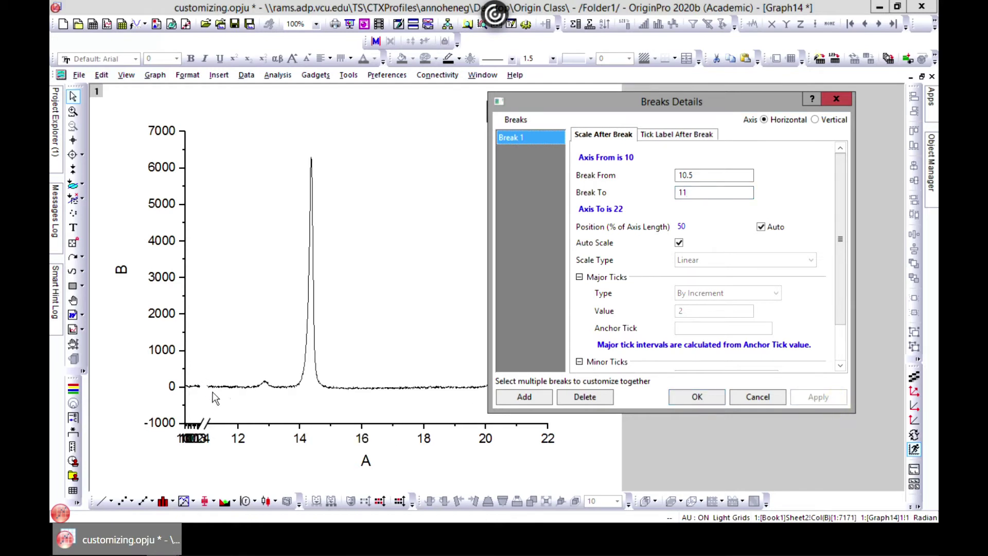
click(697, 397)
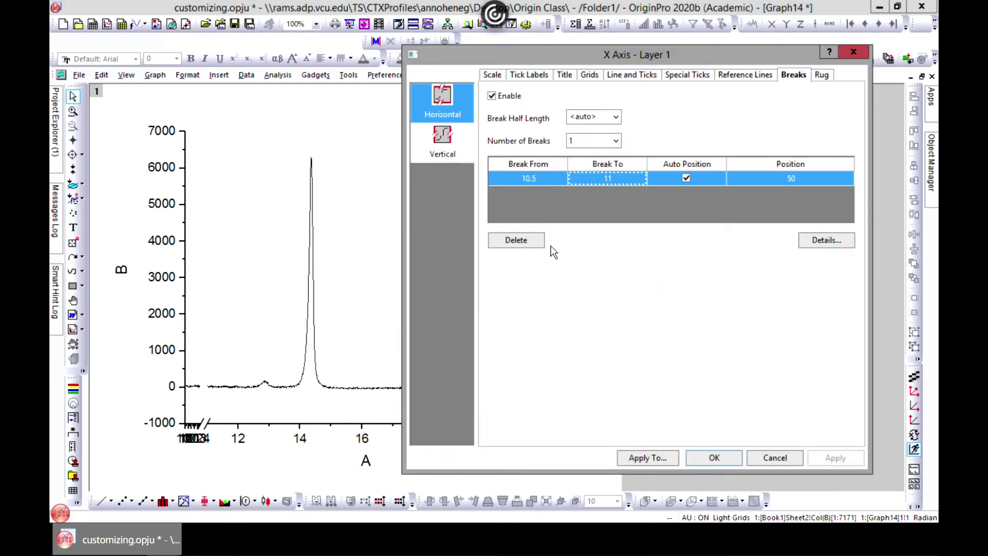
drag(588, 57, 604, 106)
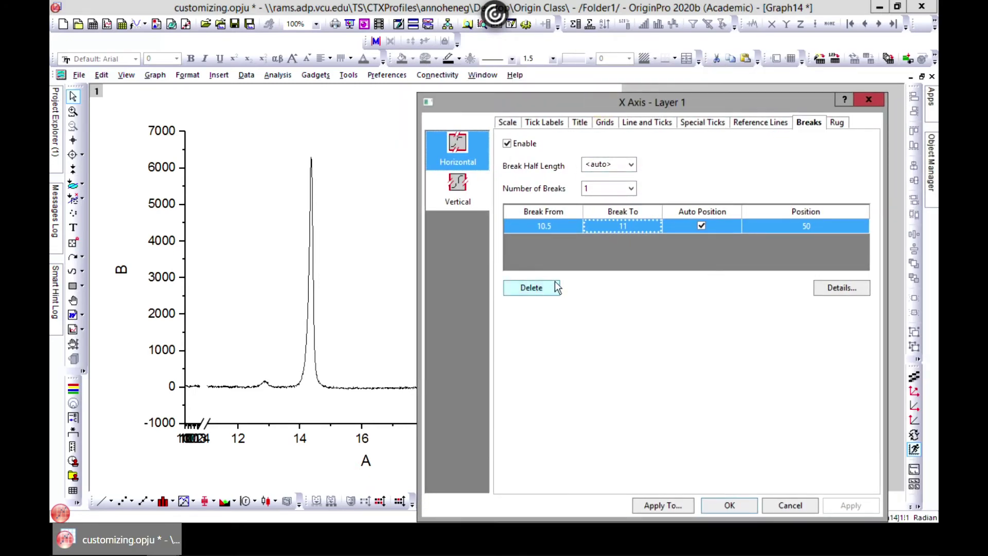
click(849, 284)
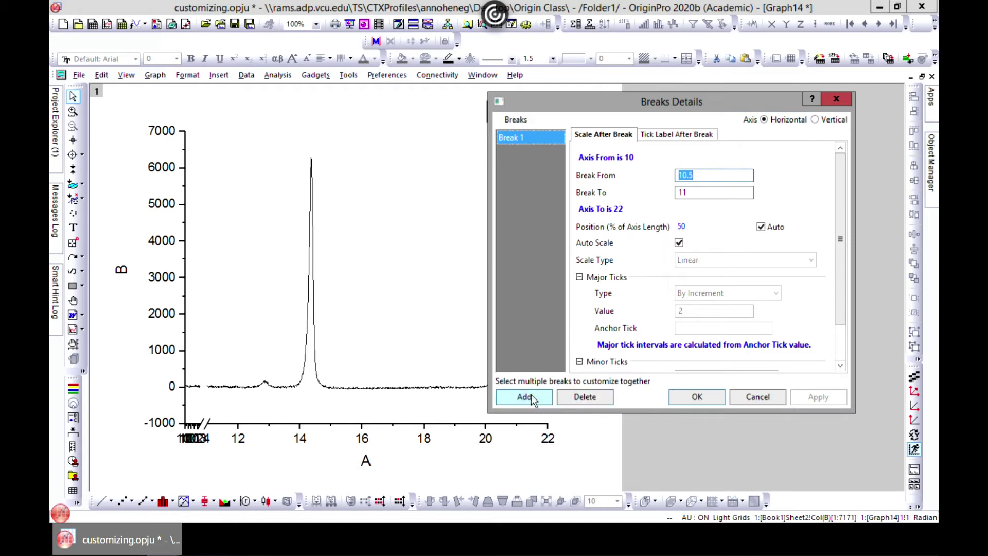
Add Break 2 from 15 to 19, delete the extra Break 3, and confirm with OK.
click(523, 397)
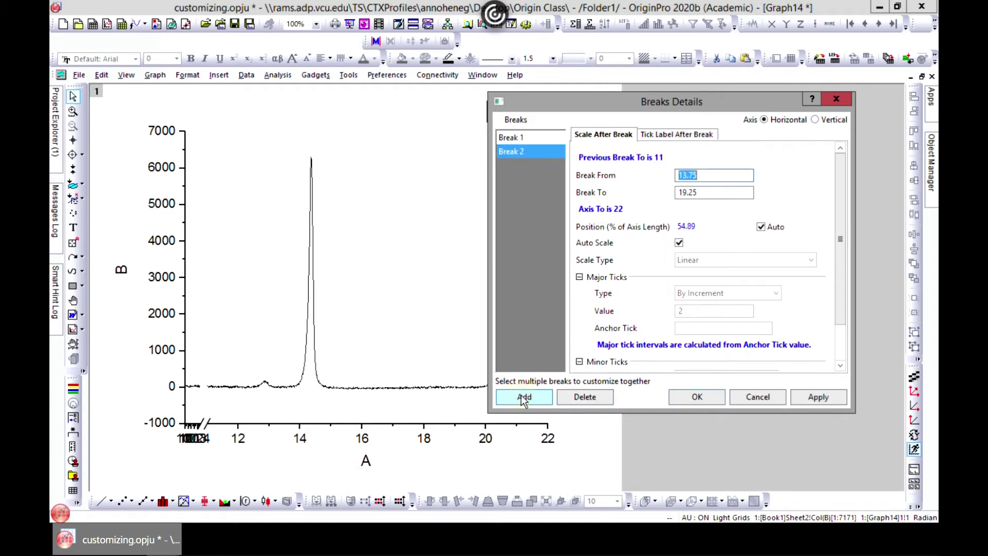
text(15)
key(Tab)
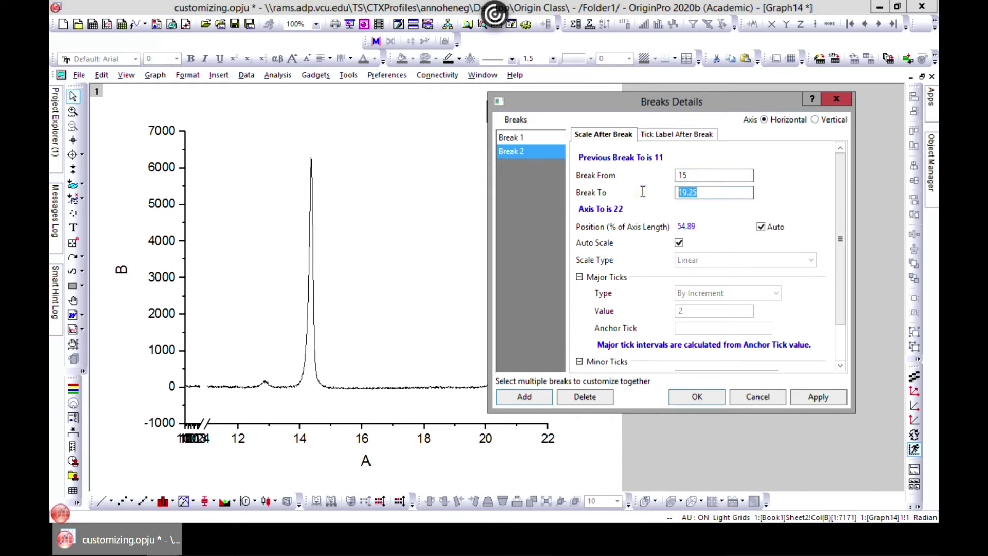
text(19)
click(525, 399)
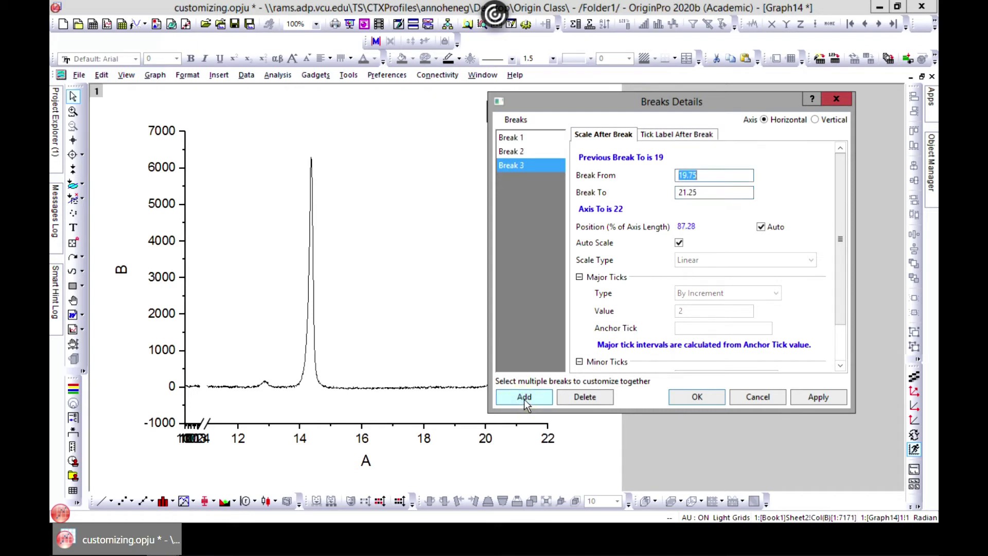
click(520, 151)
click(517, 136)
click(519, 164)
click(585, 398)
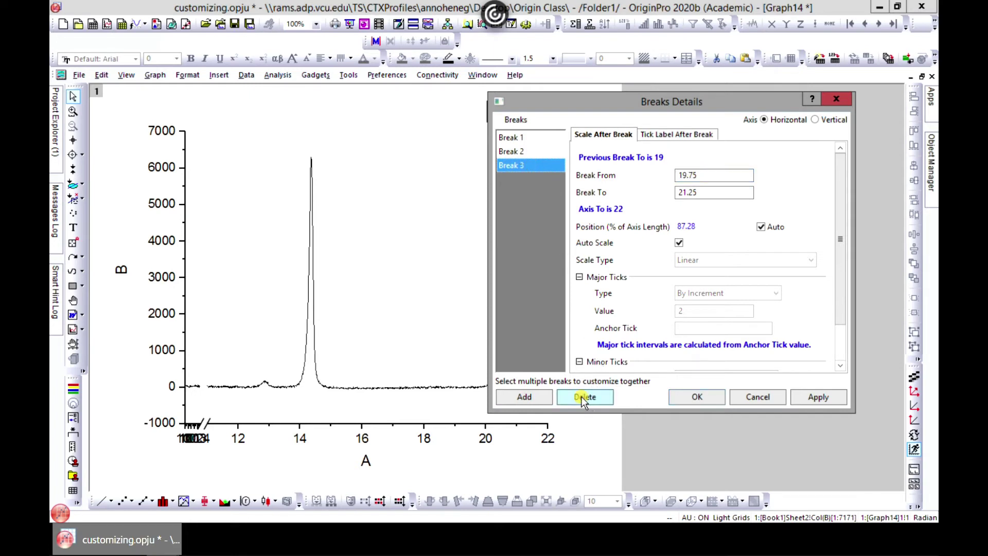
click(695, 396)
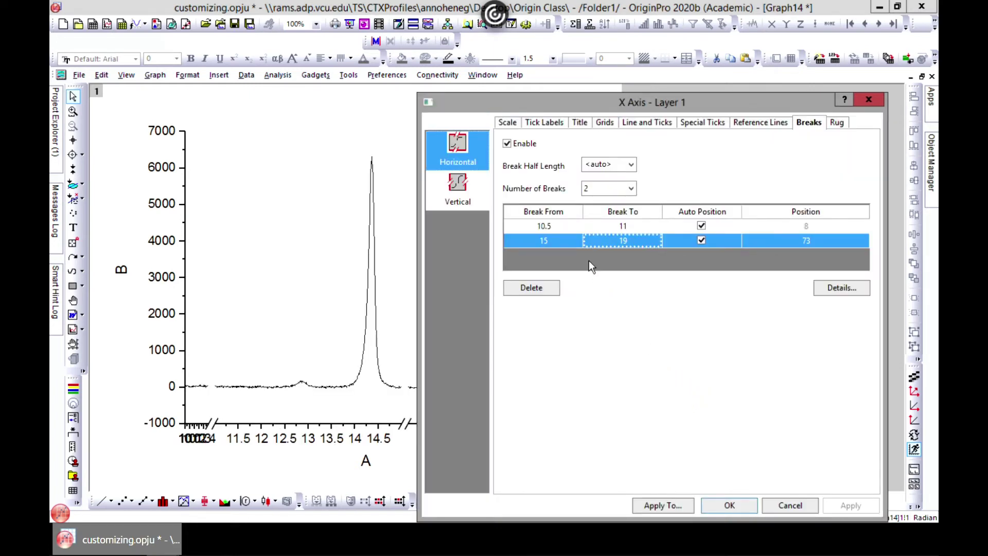
drag(520, 96, 563, 79)
click(509, 153)
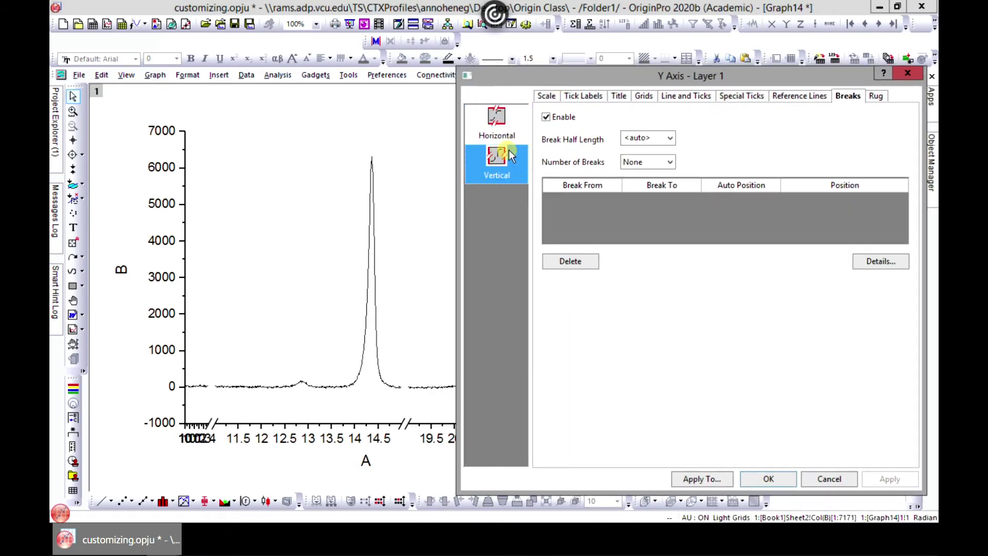
click(514, 124)
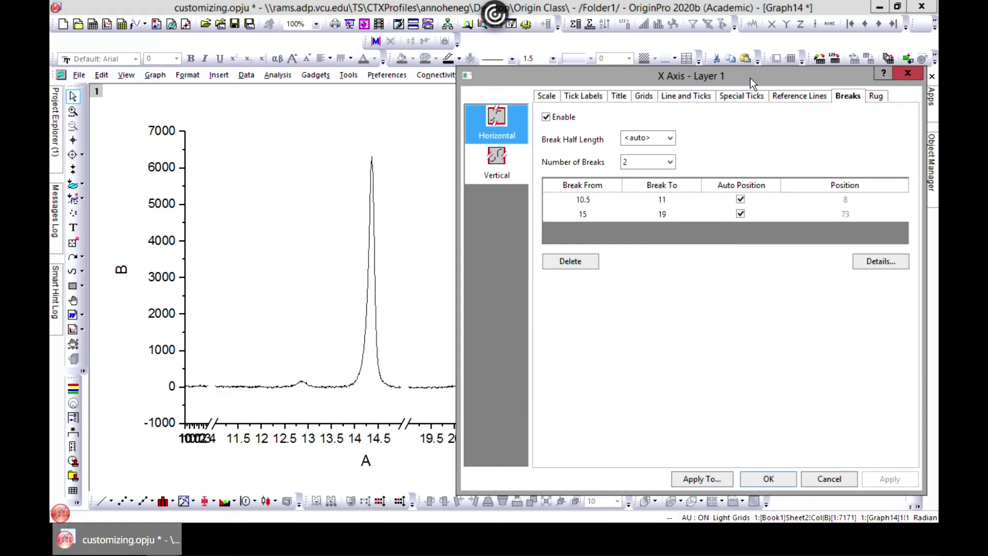
drag(741, 75, 704, 73)
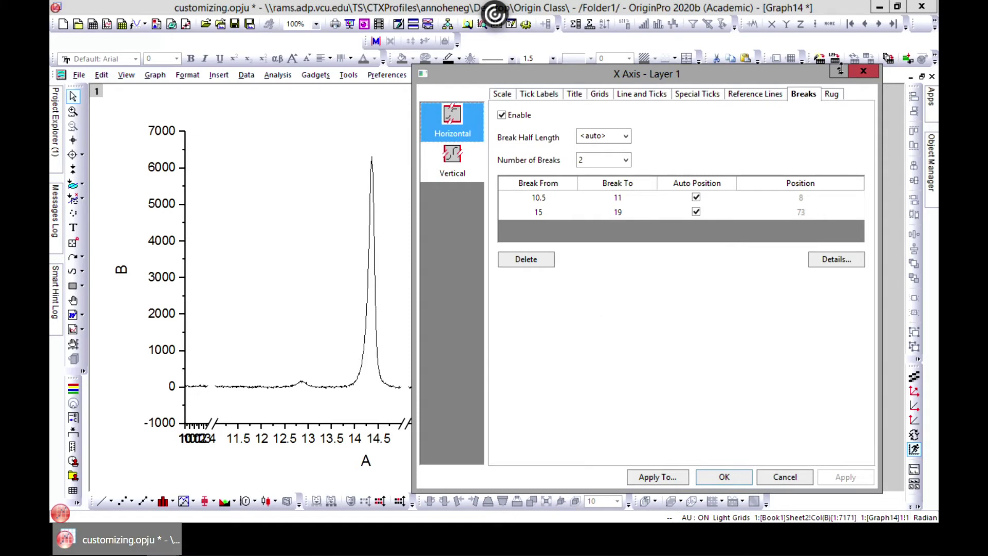
click(838, 96)
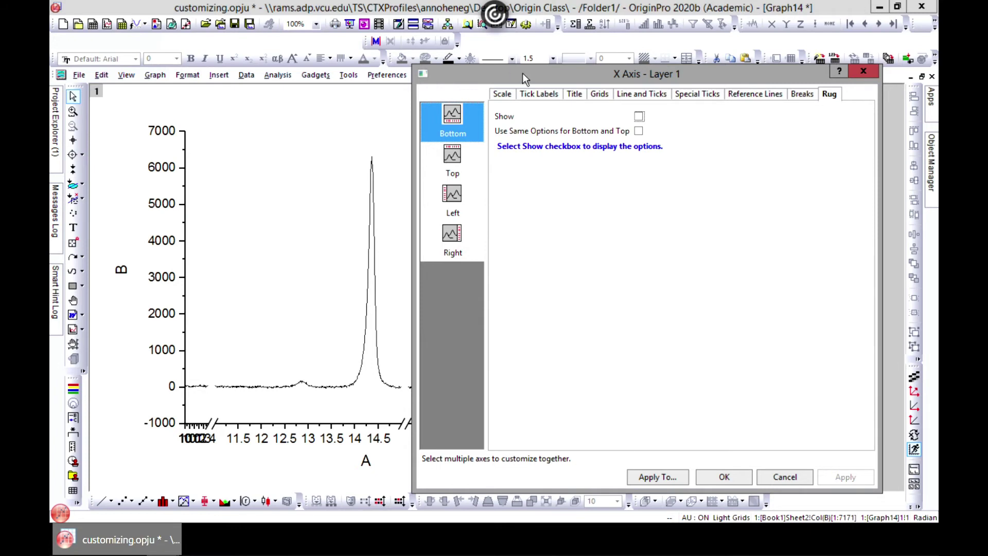
Preview a rug along the bottom axis, remove it again, and close the X Axis dialog.
mouse_move(521, 78)
mouse_down()
mouse_move(505, 79)
mouse_move(569, 79)
mouse_move(527, 76)
mouse_up()
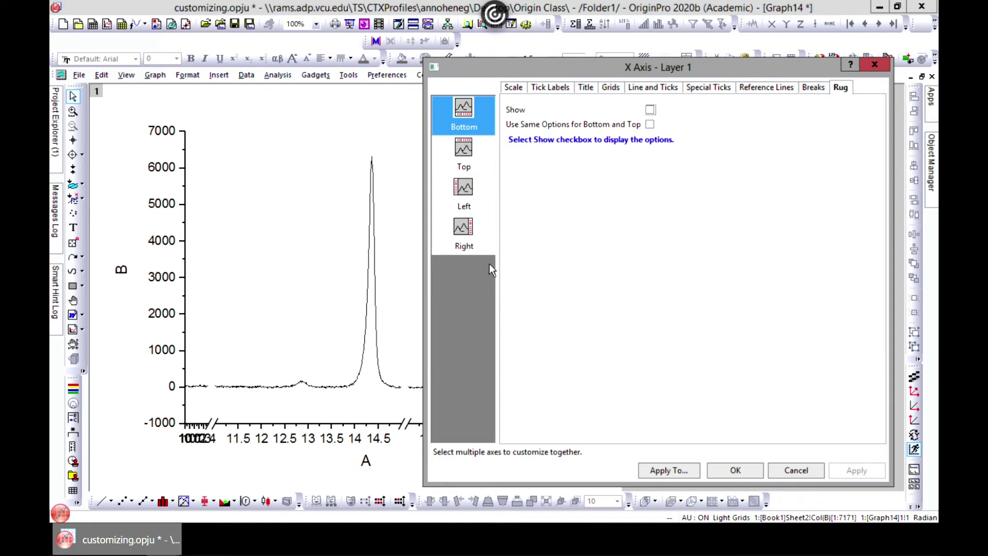
click(650, 110)
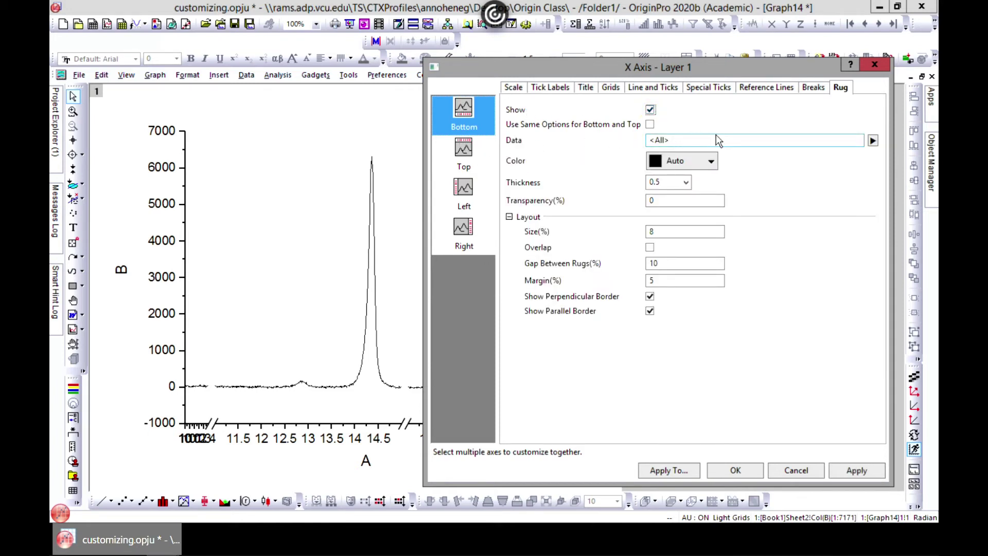
click(857, 471)
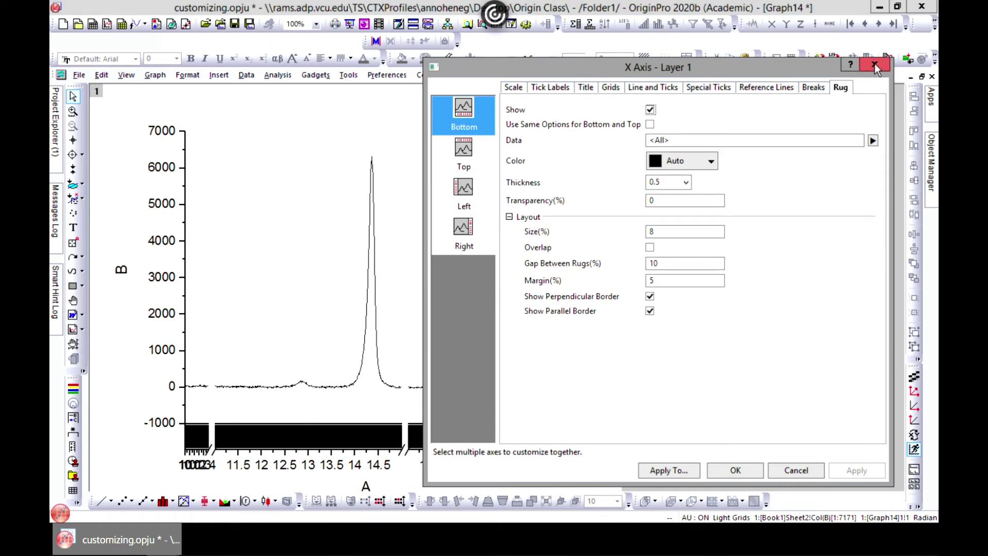
click(649, 109)
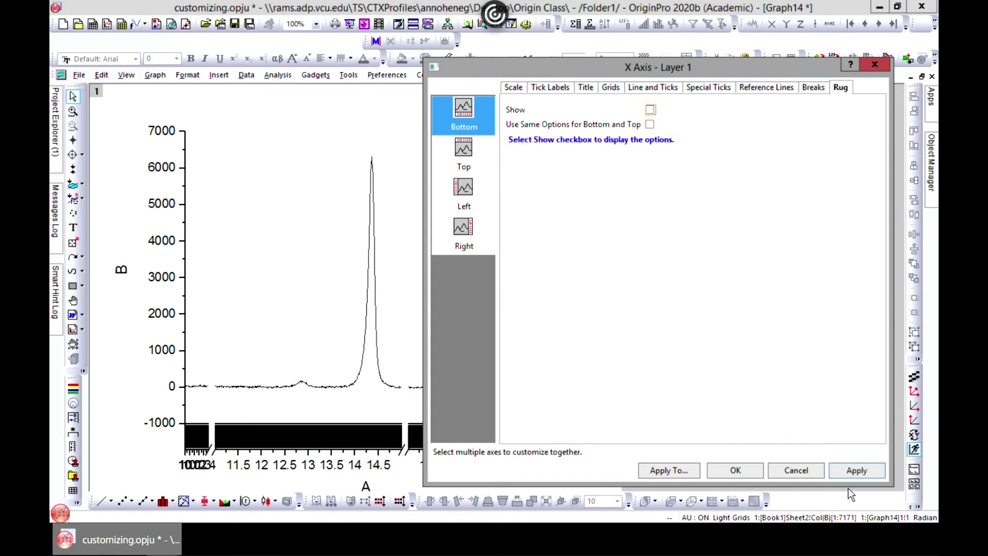
click(843, 470)
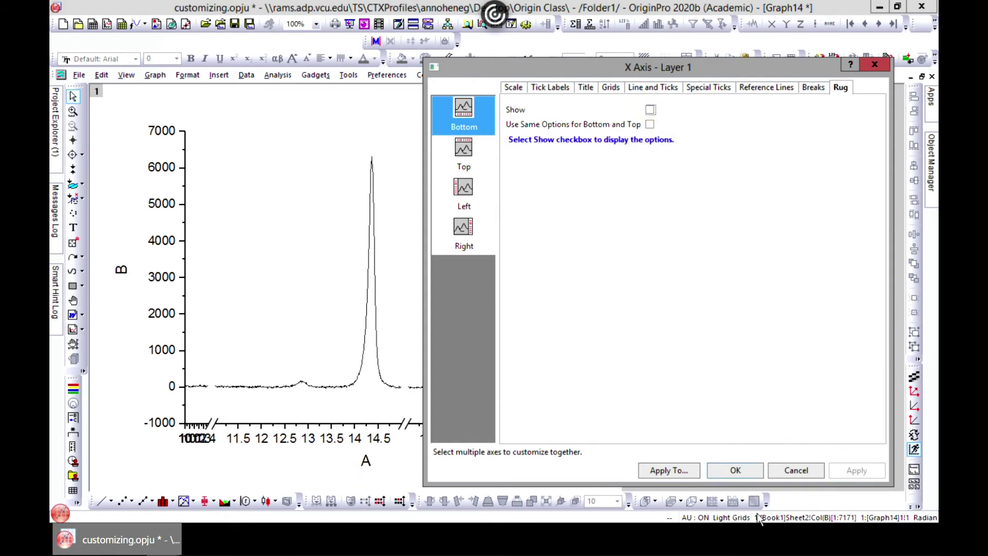
click(736, 470)
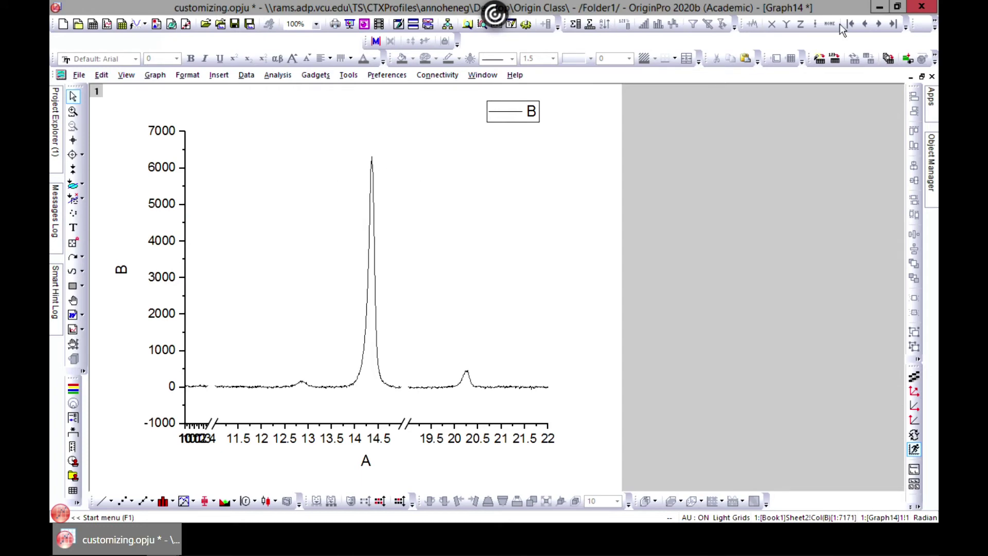
Delete the old Graph14 and Graph13 windows and put the Book1 workbook back in place.
click(922, 76)
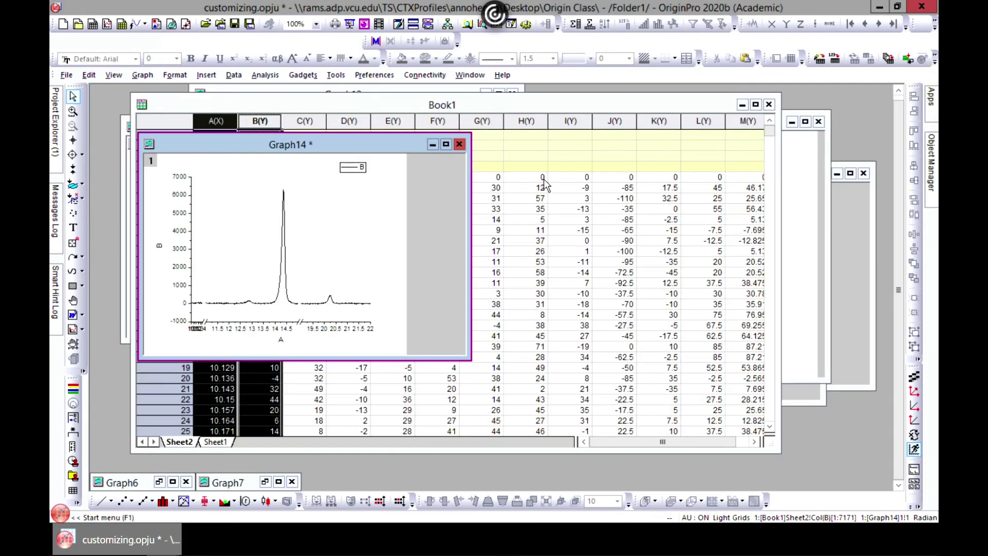
drag(406, 144, 453, 155)
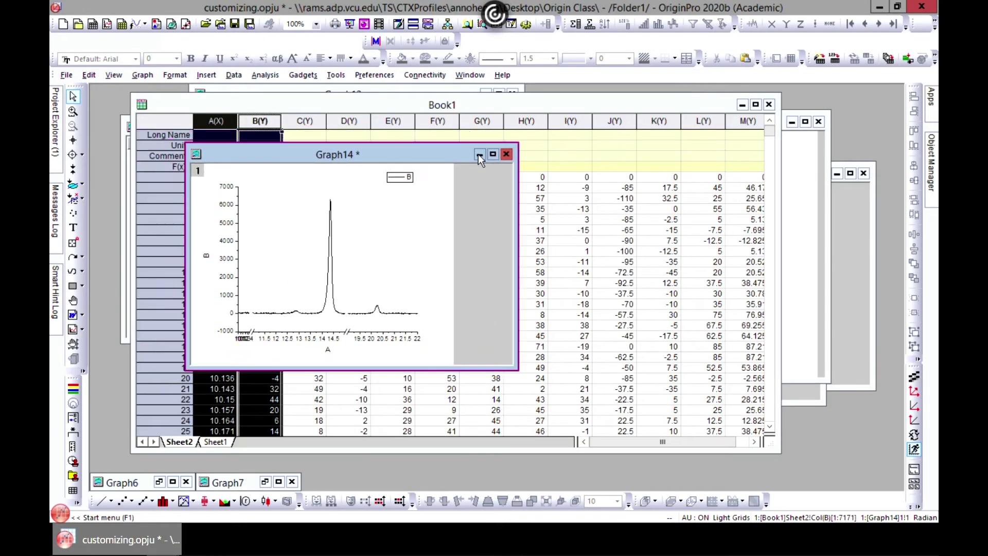
click(507, 154)
click(415, 296)
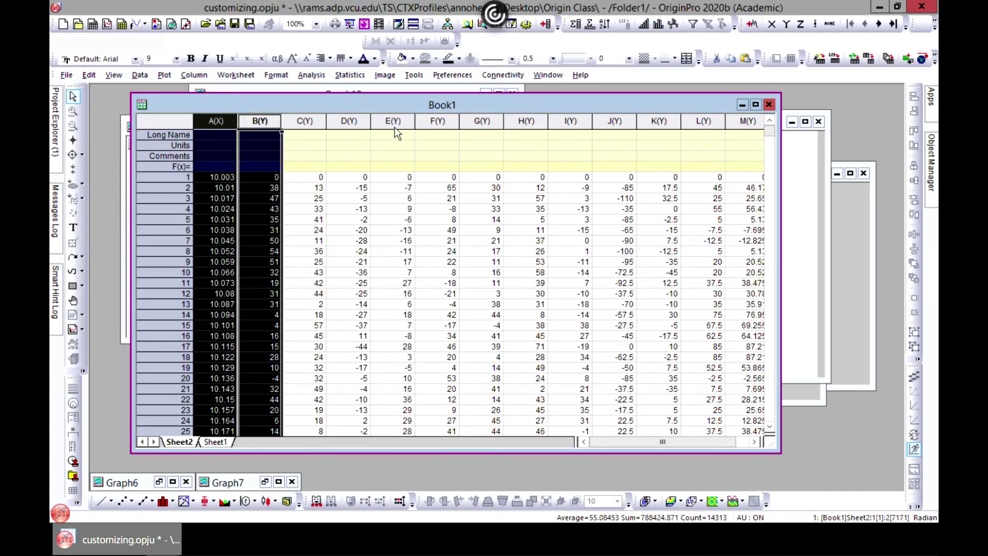
drag(218, 105, 290, 141)
click(172, 126)
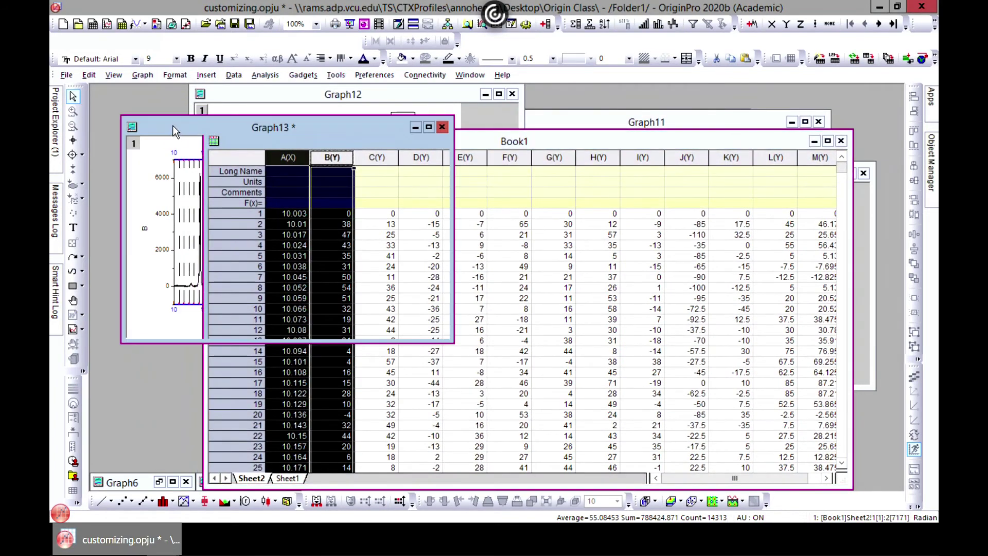
click(441, 127)
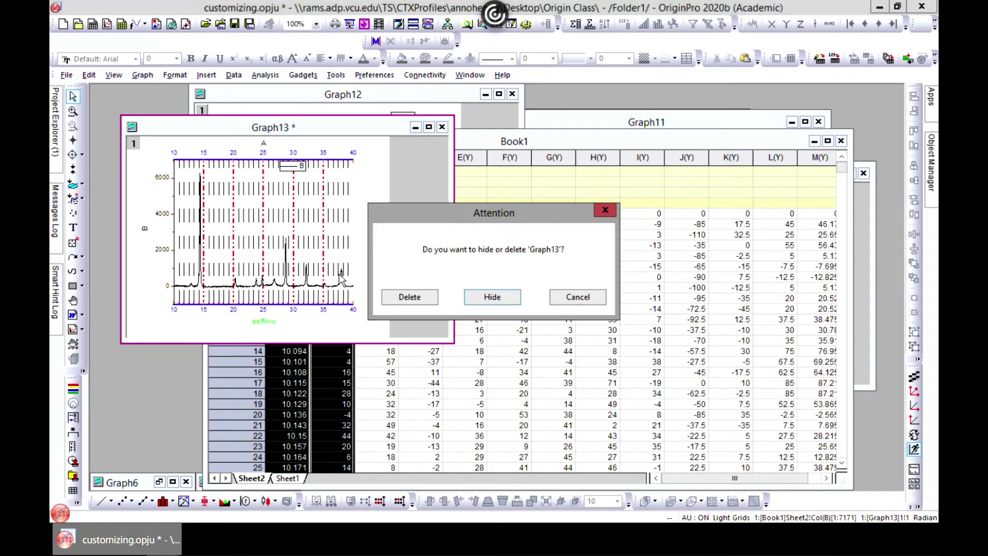
click(404, 296)
drag(410, 140, 361, 112)
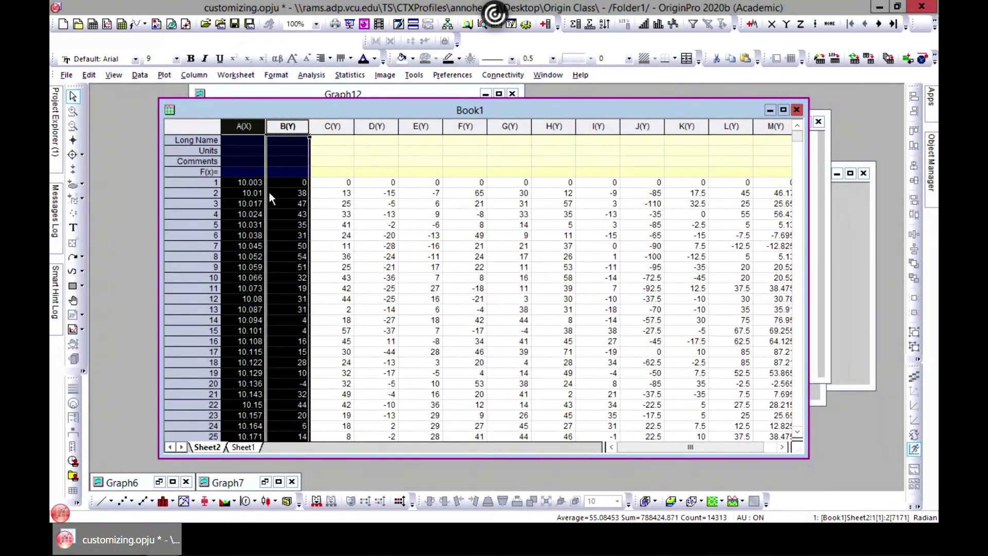
Plot column B against A as a line graph and maximize the new Graph13.
click(169, 77)
click(335, 114)
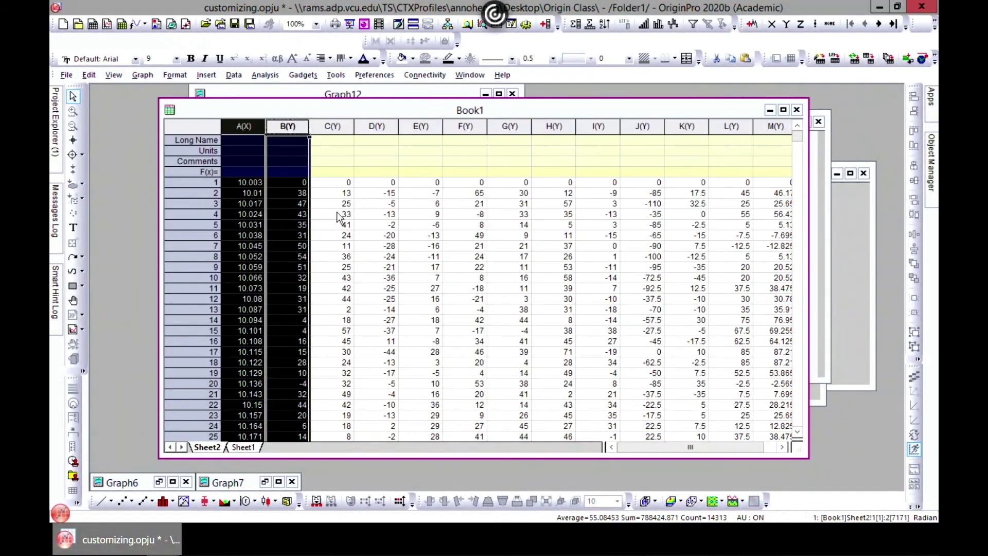
click(464, 162)
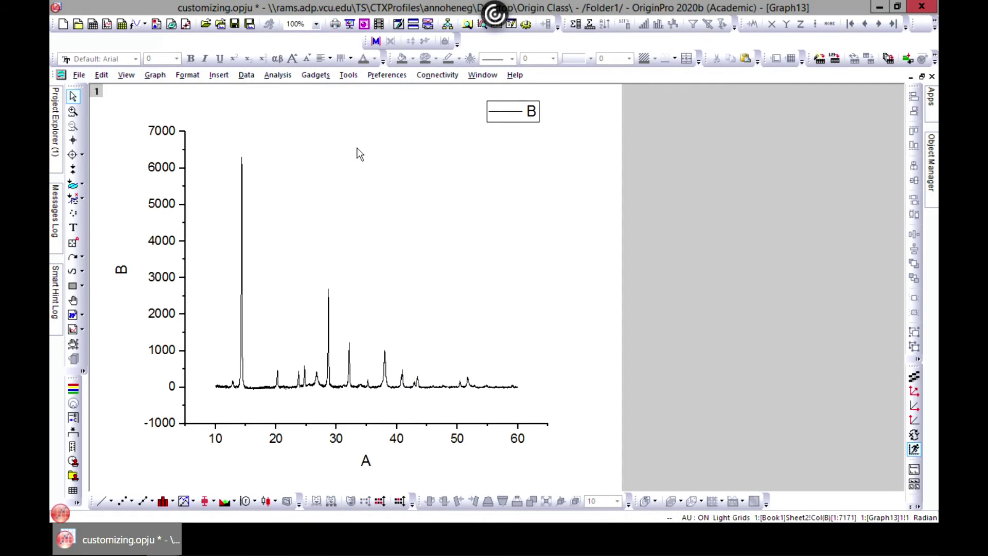
Set the X axis scale to run from 10 to 40.
double_click(351, 424)
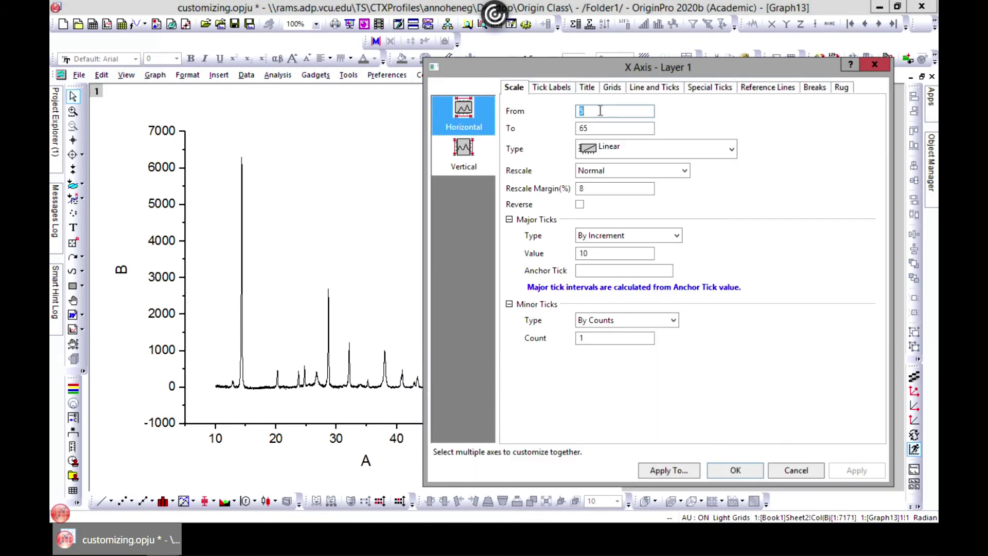
text(10)
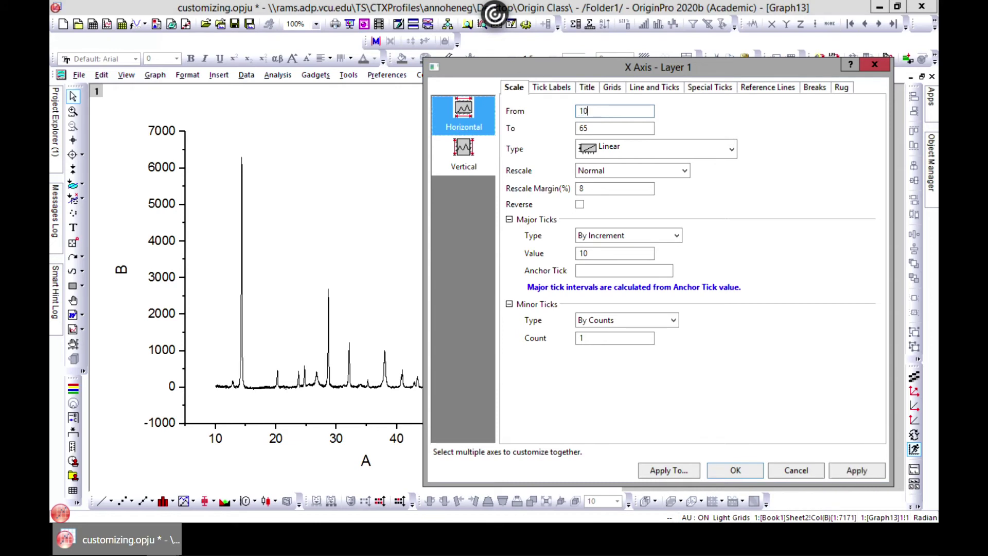
key(Tab)
text(4)
click(856, 470)
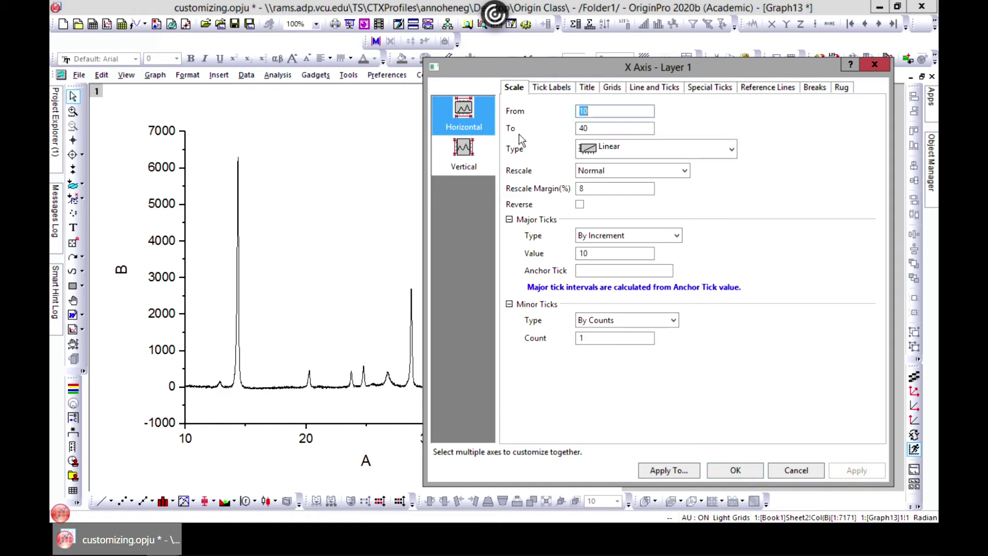
Set the Y axis lower limit to -500, for a -500 to 7000 range.
click(462, 145)
click(606, 111)
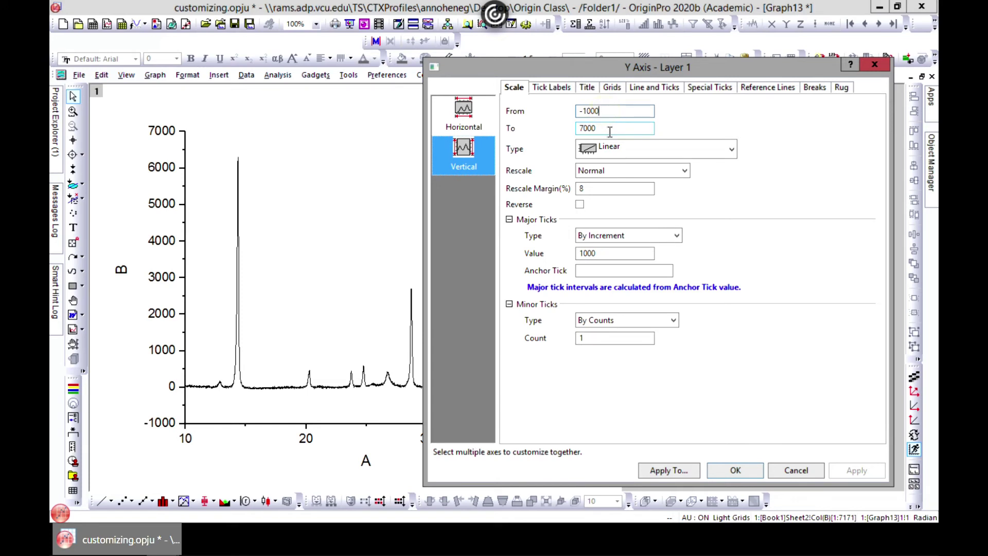
key(BackSpace)
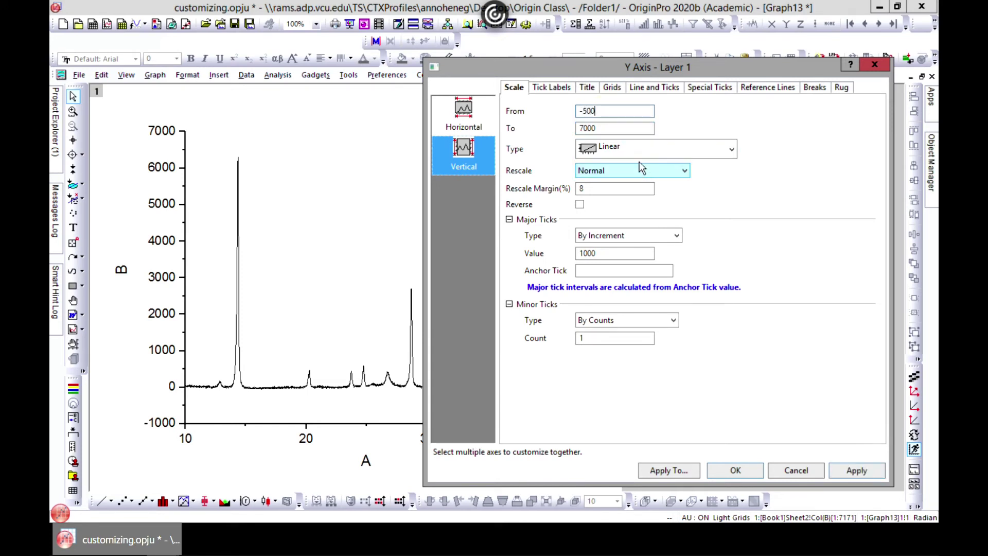
click(850, 471)
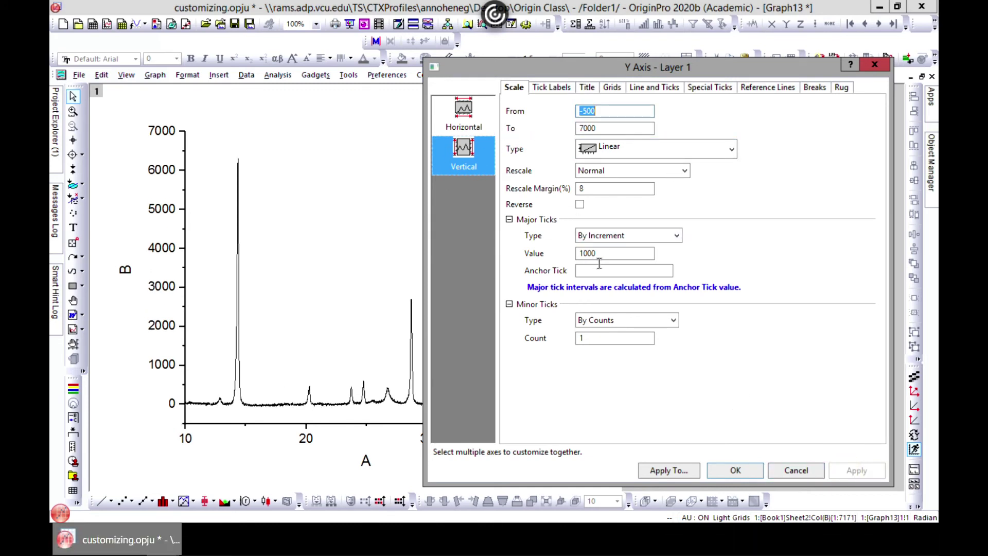
Give the X axis major ticks every 5 with 2 minor ticks between them.
click(465, 114)
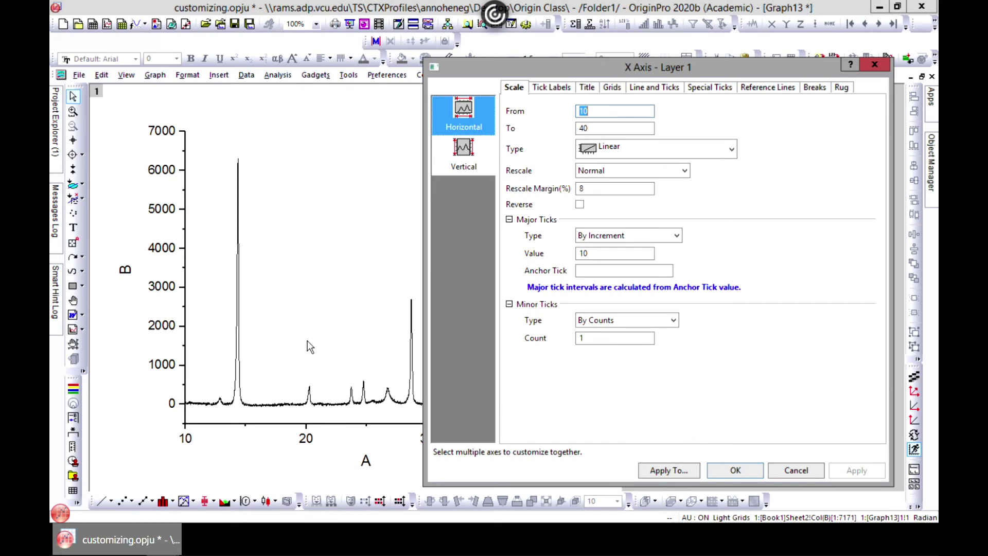
double_click(593, 342)
text(2)
double_click(599, 253)
text(5)
click(854, 470)
click(659, 88)
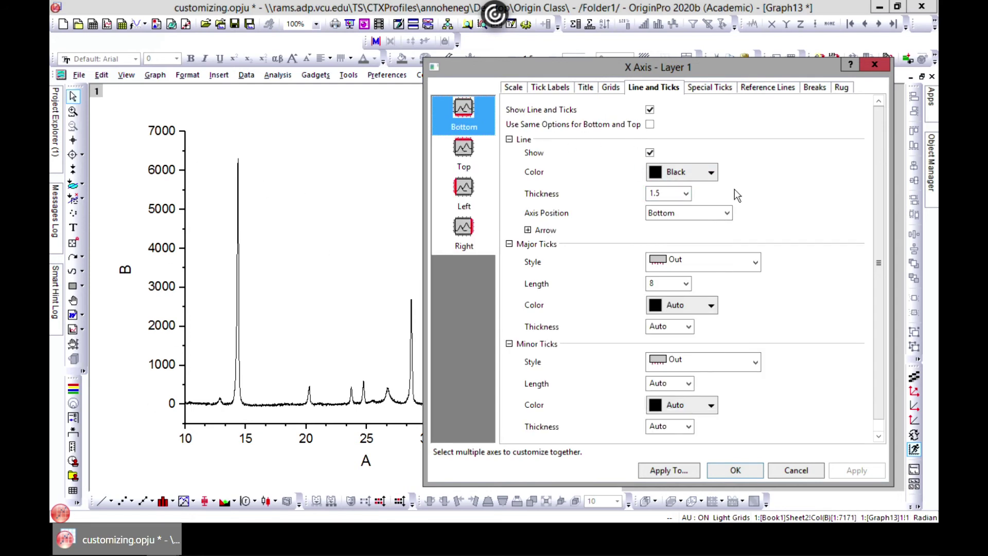
Give the bottom and top axes thickness-3 lines with inward major and minor ticks.
click(686, 192)
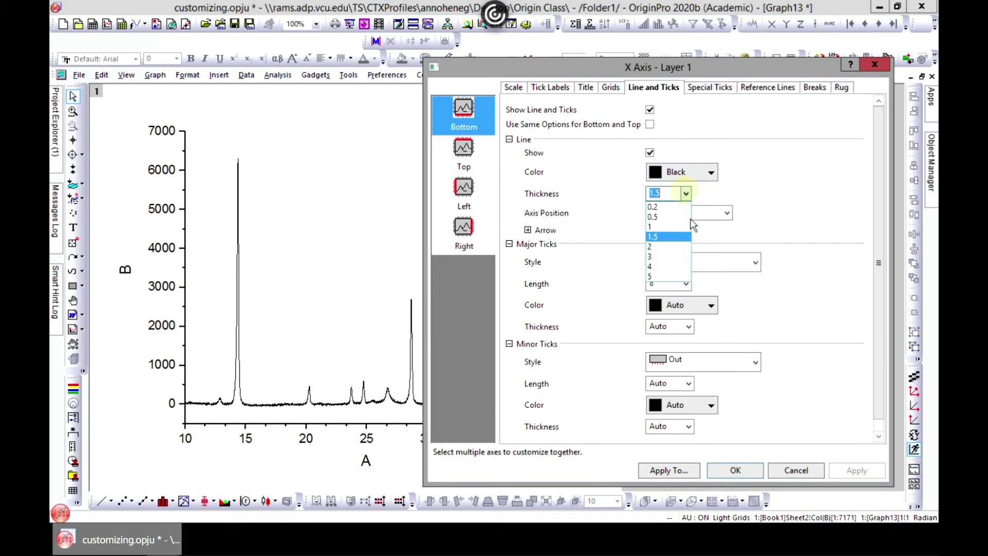
click(677, 255)
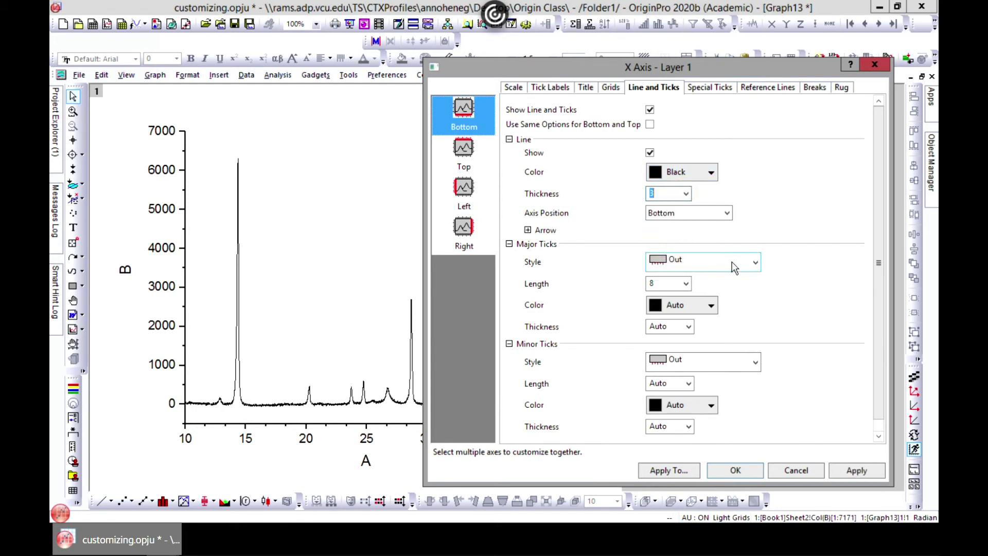
click(755, 262)
click(724, 295)
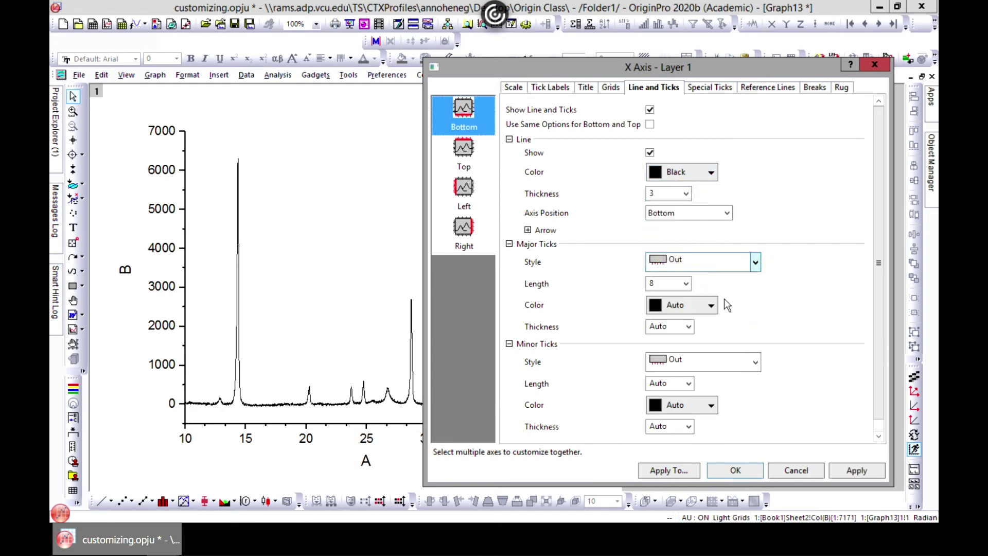
click(753, 362)
click(695, 394)
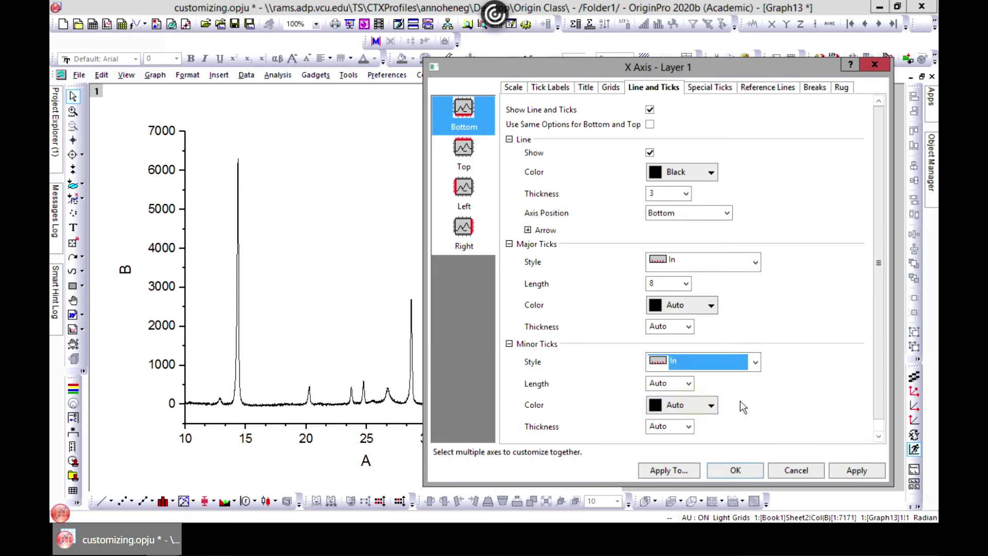
click(869, 473)
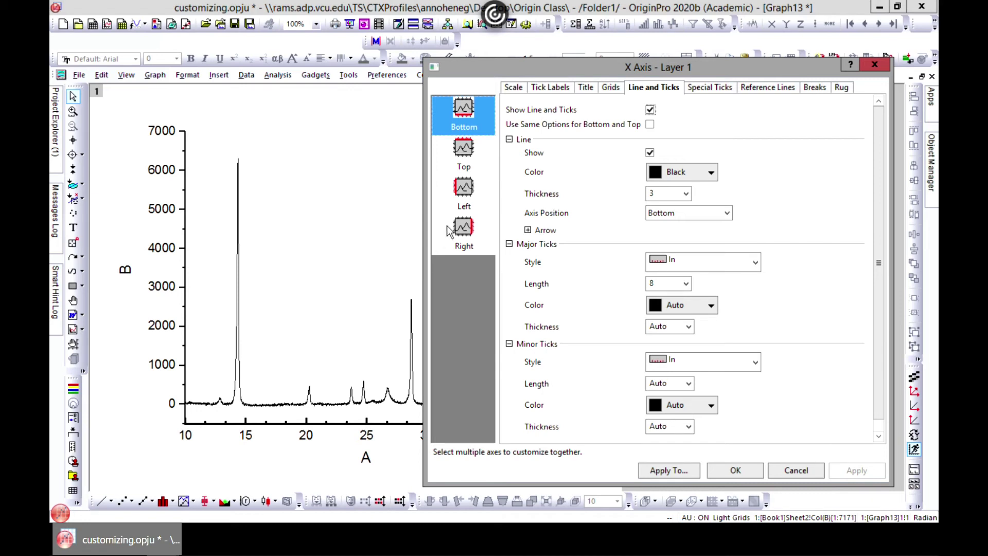
click(650, 124)
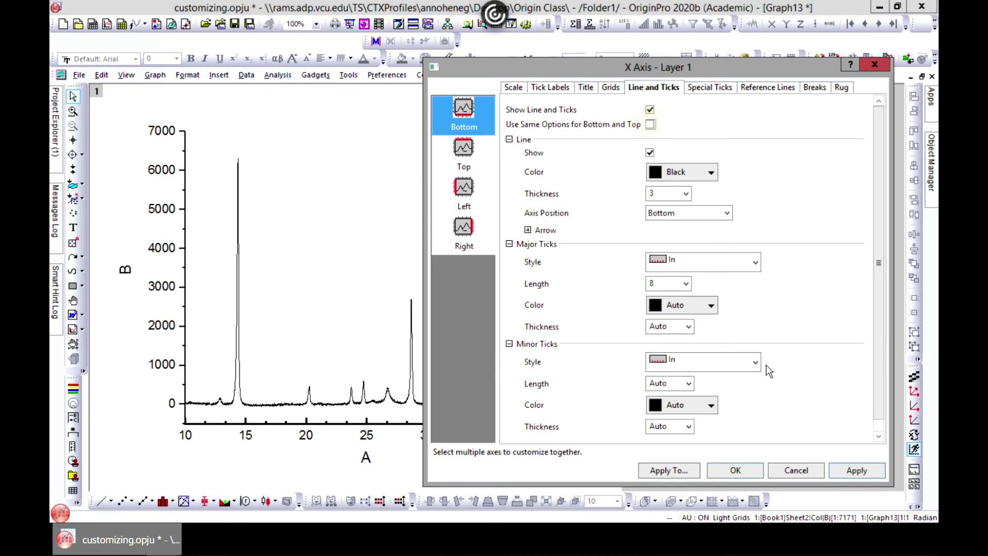
click(857, 470)
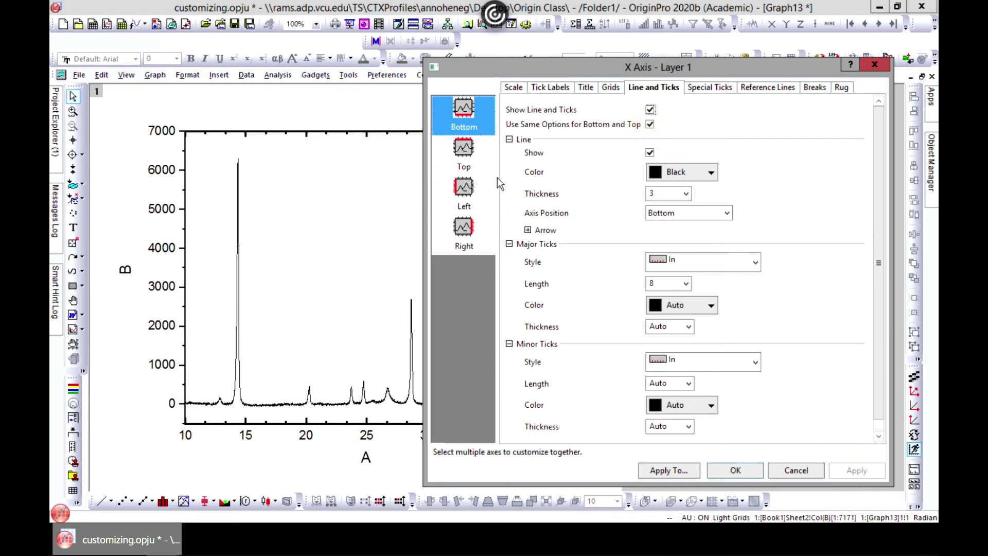
Give the left and right axes thickness-3 lines with inward major and minor ticks, then confirm.
click(473, 188)
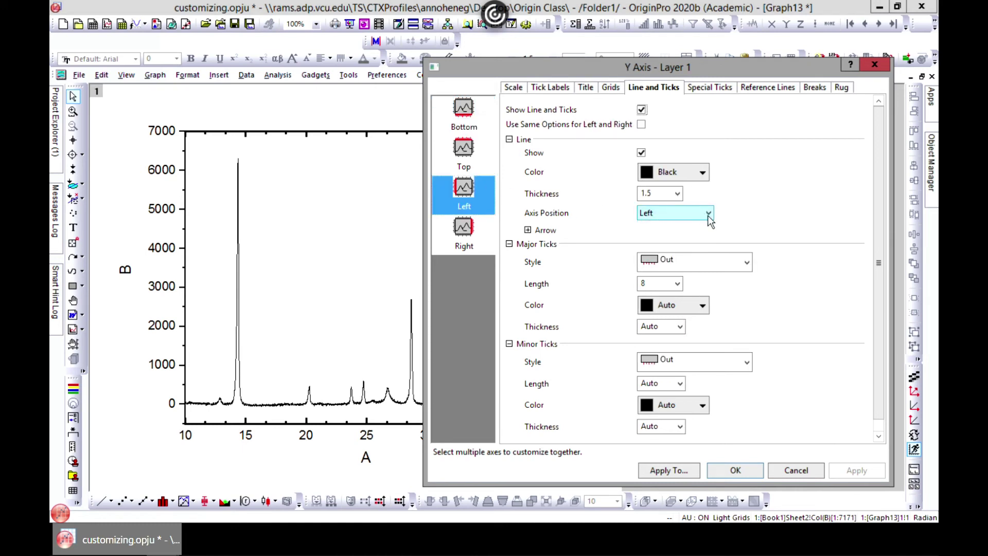
click(677, 194)
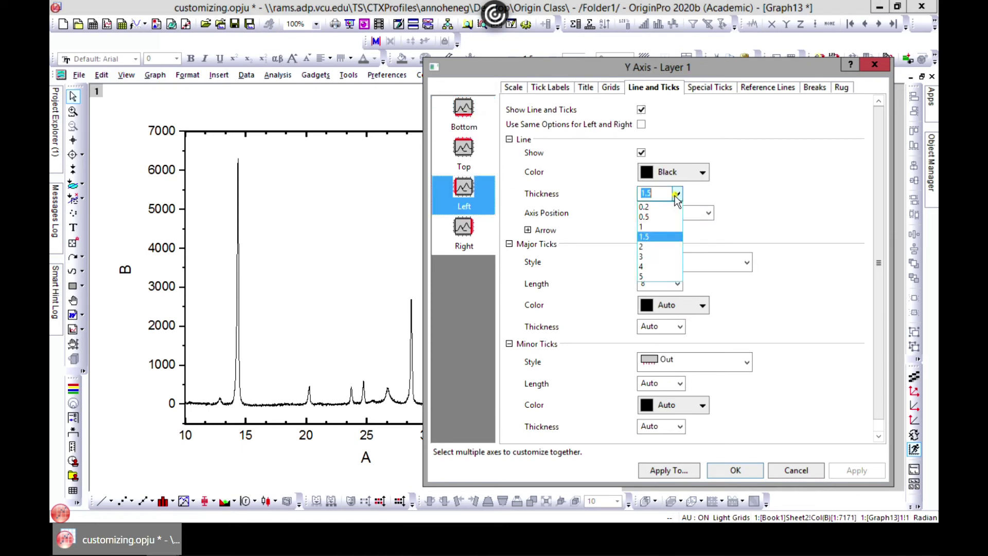
click(662, 258)
click(744, 267)
click(705, 294)
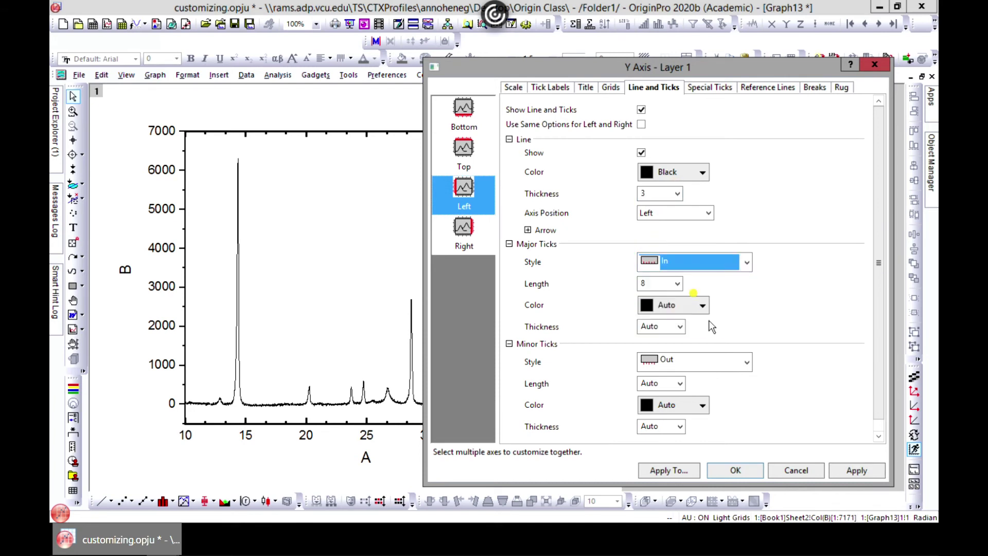
click(746, 363)
click(712, 394)
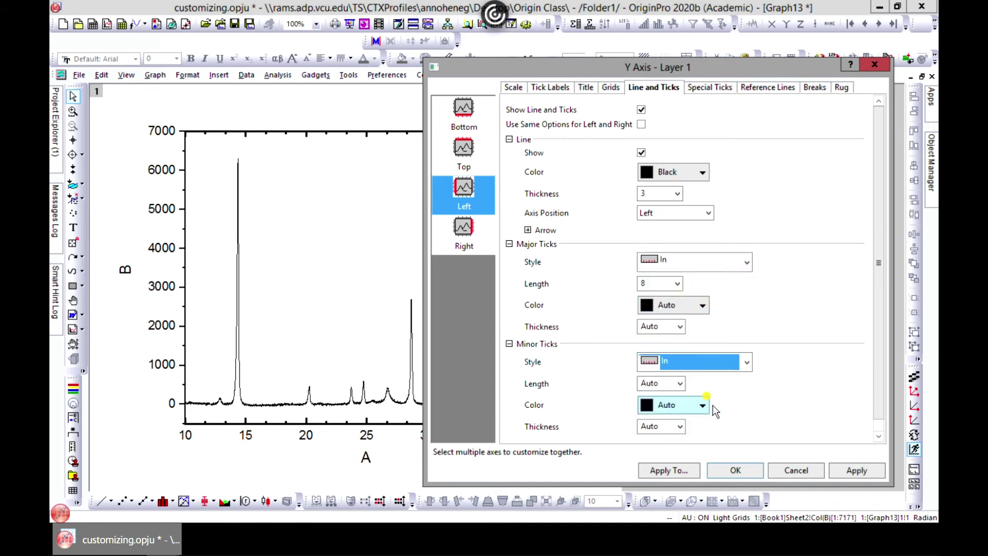
click(850, 470)
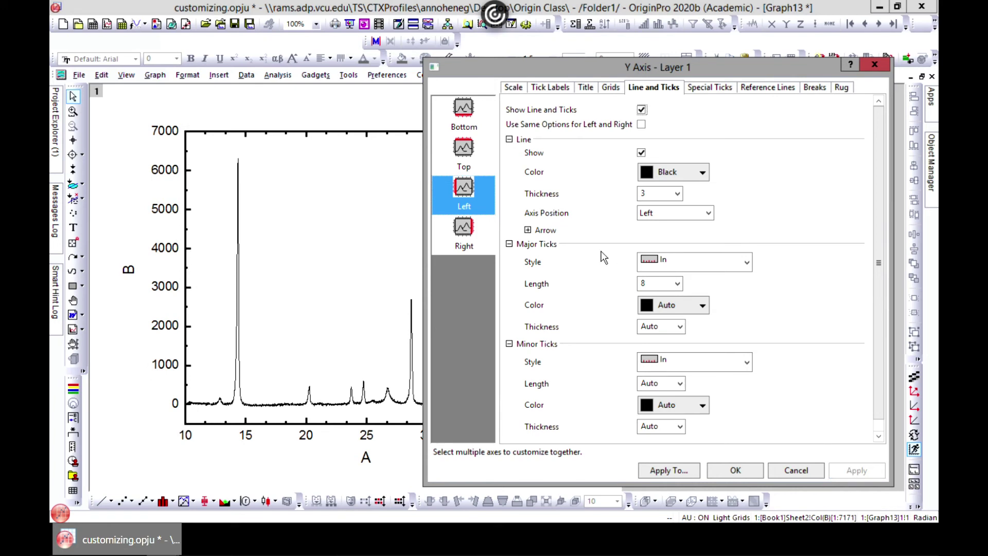
click(642, 124)
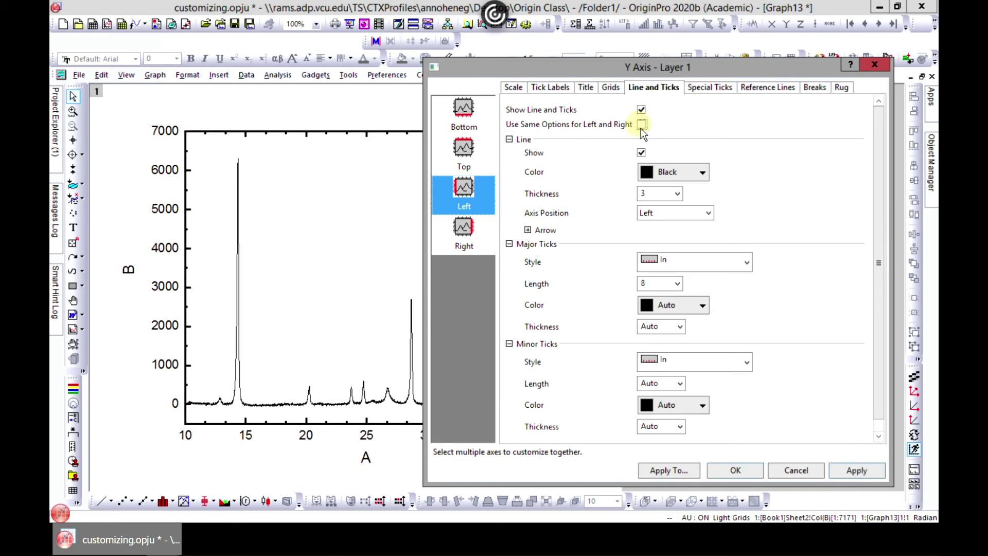
click(850, 468)
drag(635, 69, 661, 78)
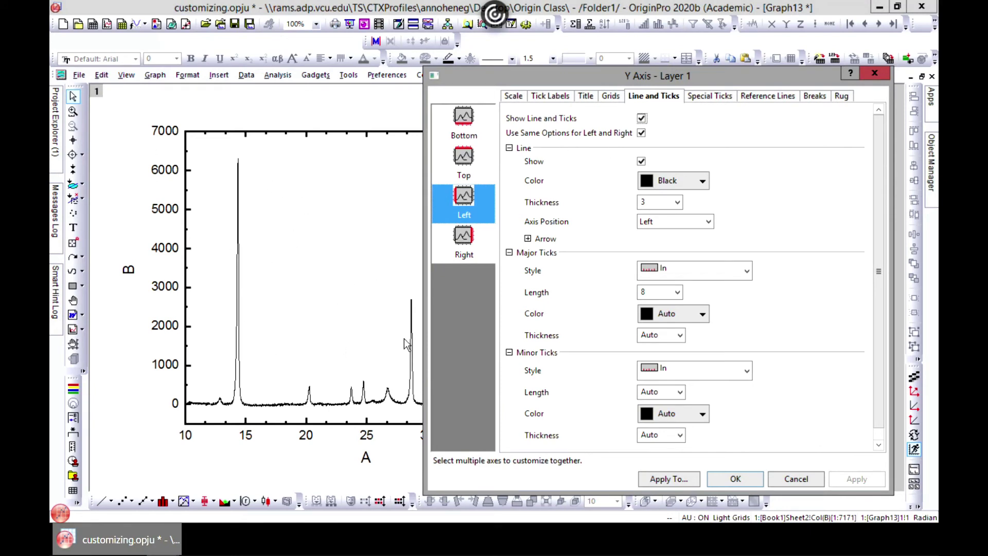
click(734, 479)
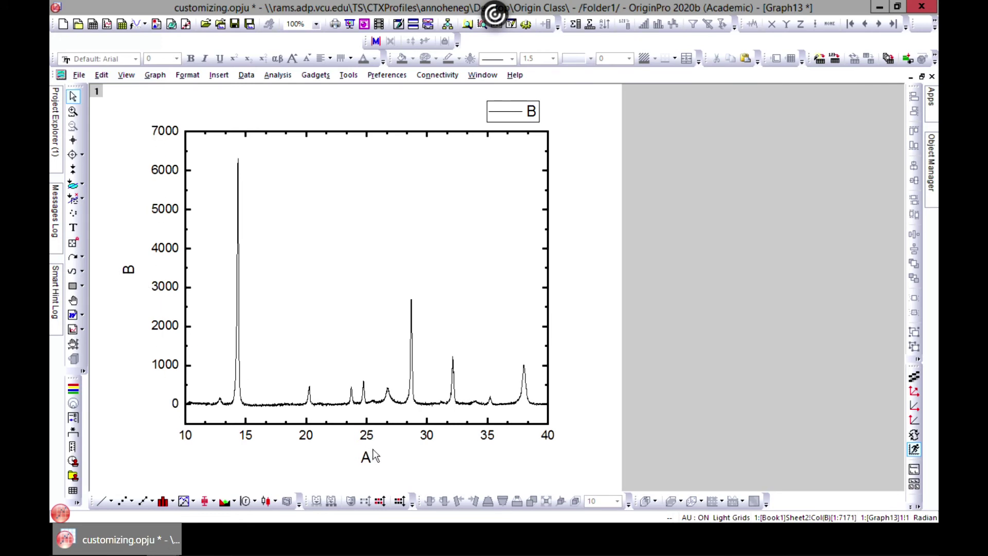
Reopen the X axis settings, review the tick label and title options, then close the dialog.
click(326, 424)
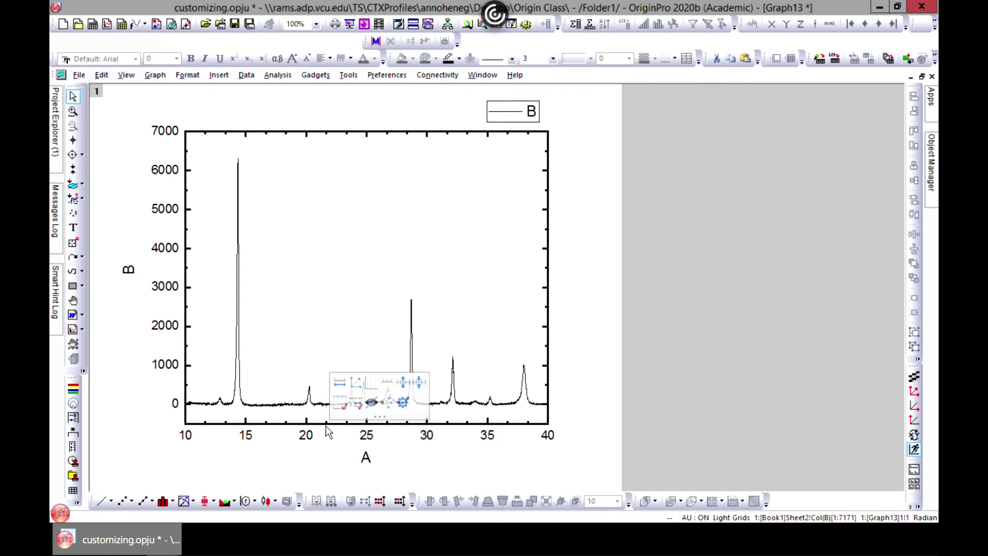
double_click(353, 423)
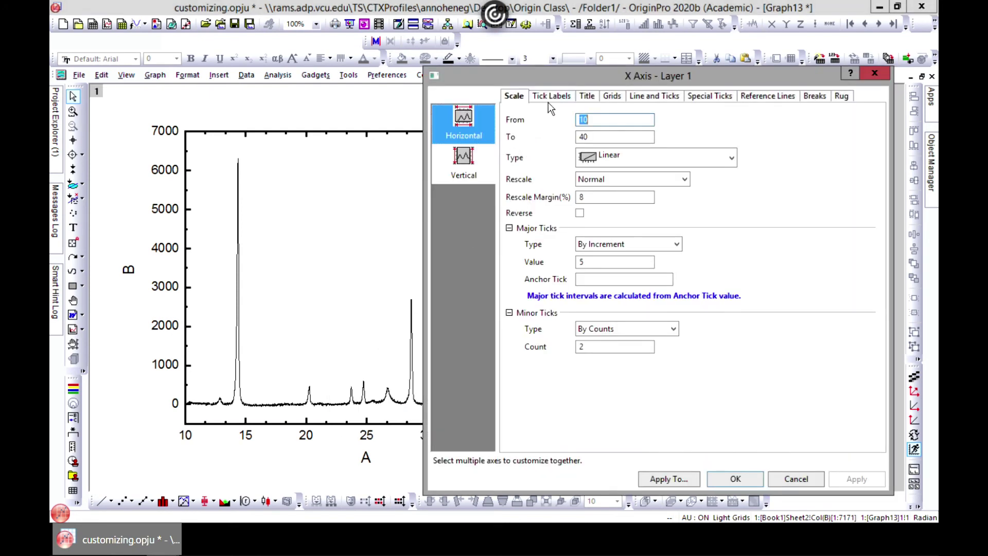
click(551, 97)
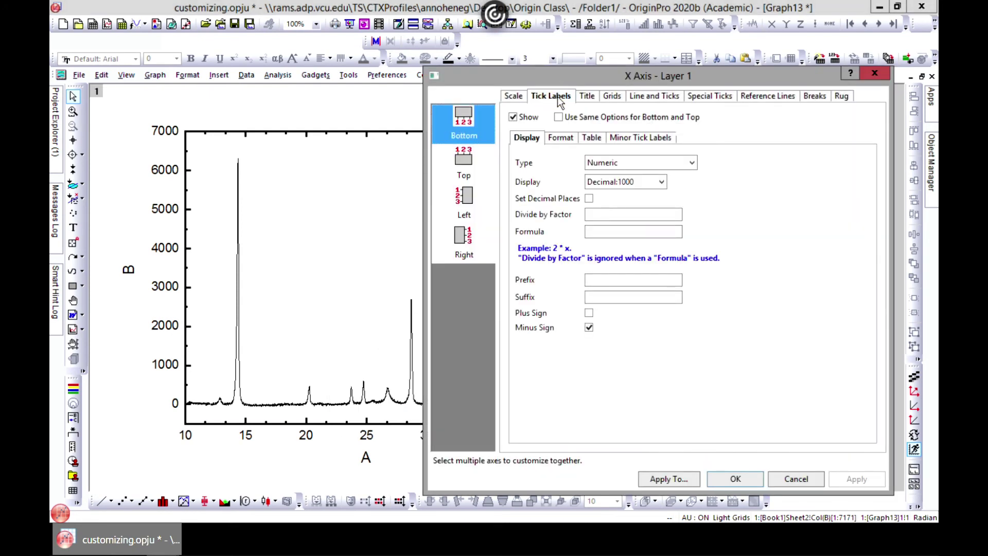
click(587, 97)
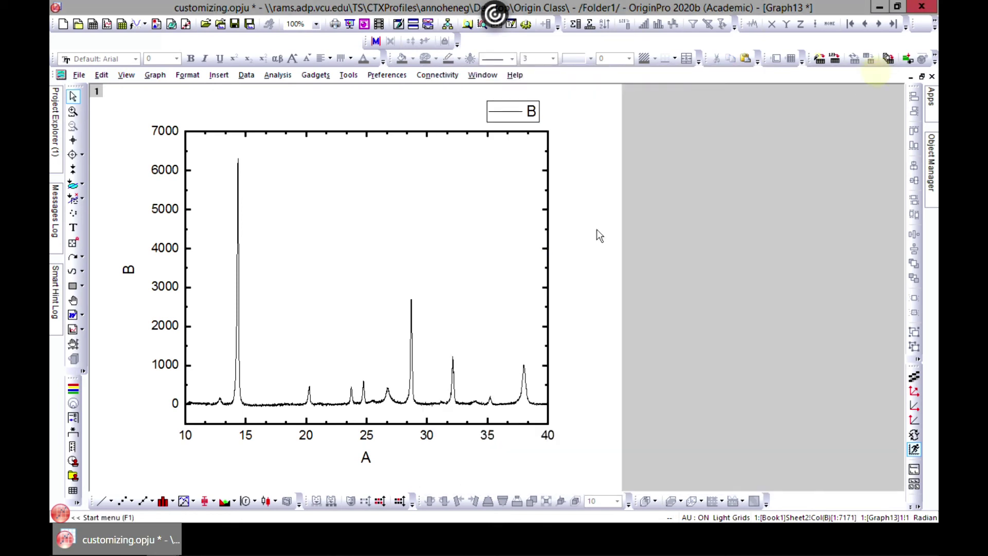
click(874, 73)
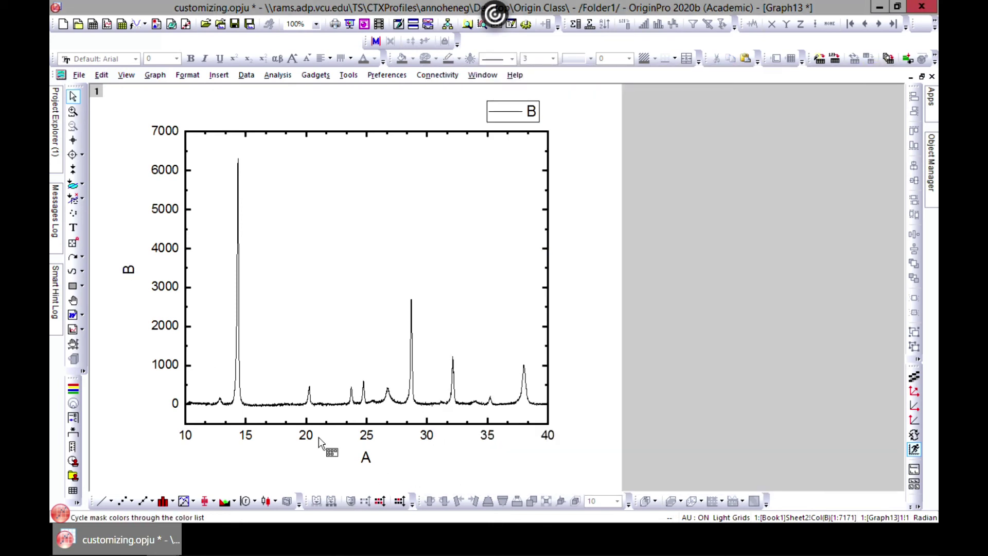
Replace the X axis title A with 'Angle (2θ)', inserting θ from the Symbol Map.
double_click(363, 457)
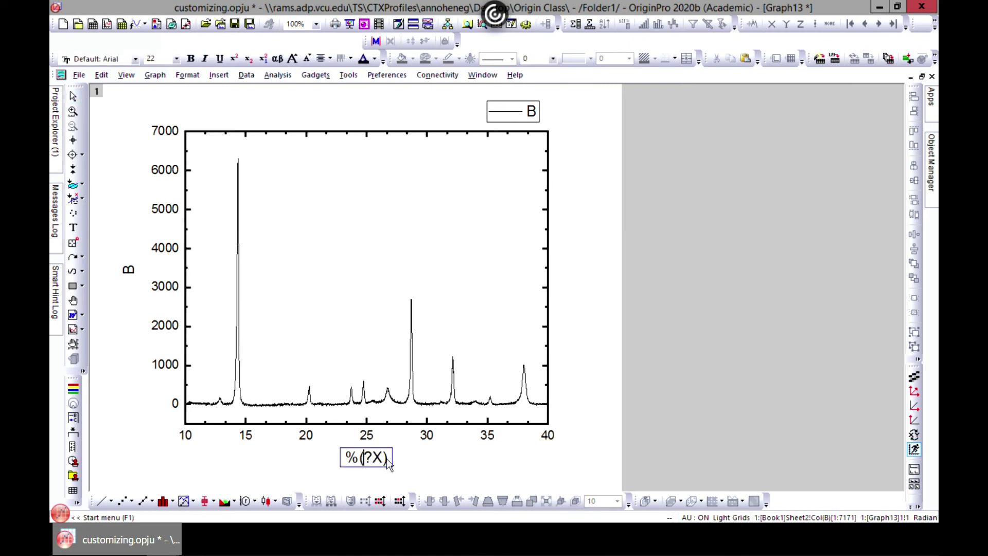
drag(388, 460, 314, 438)
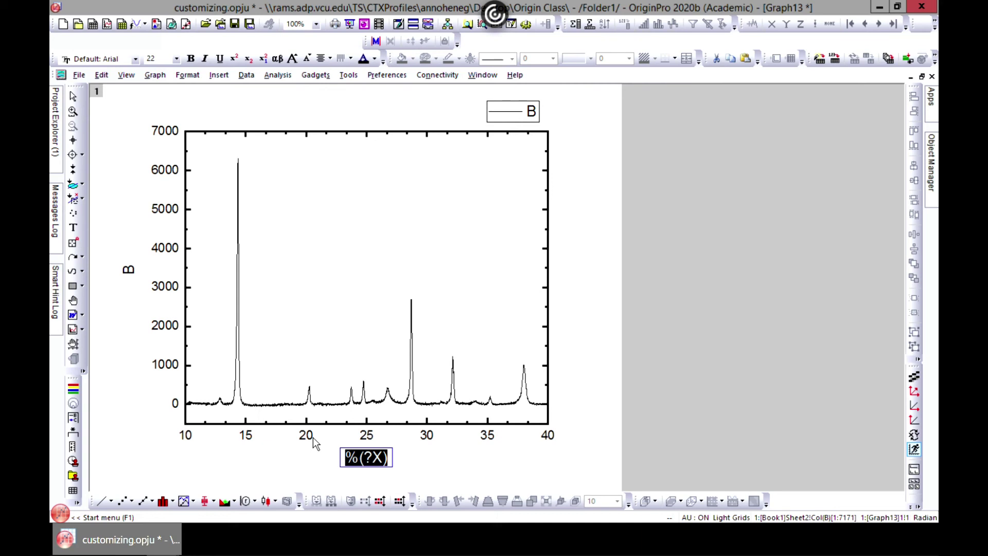
text(Angle)
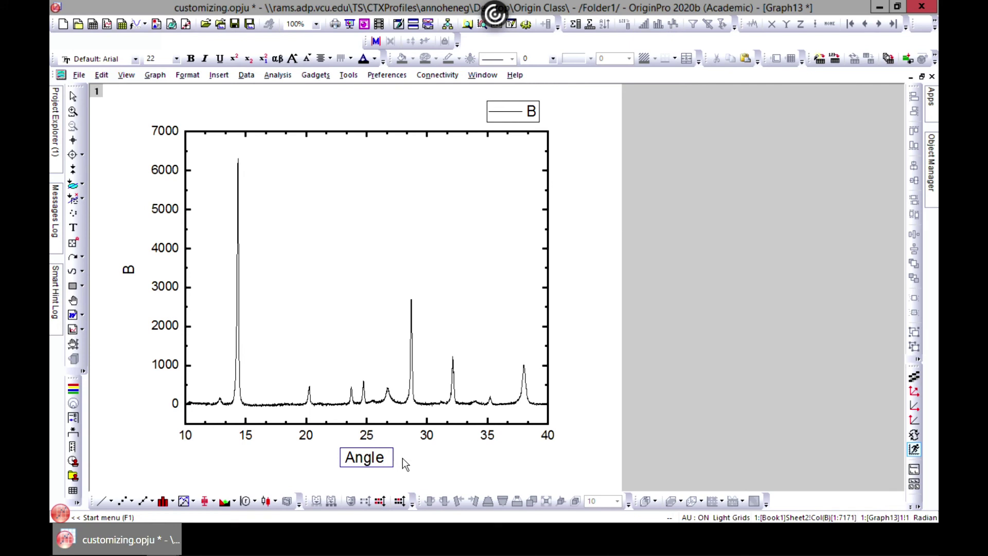
text( ()
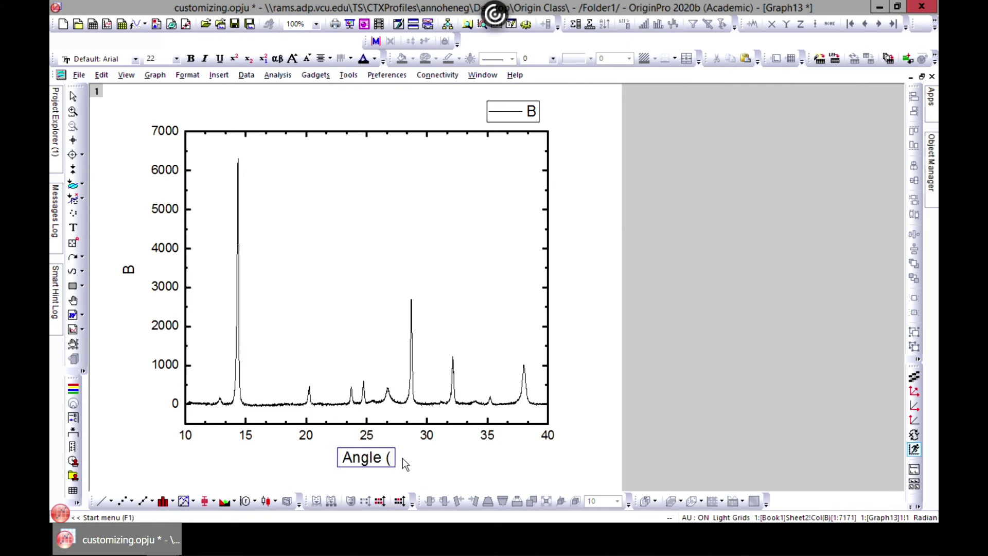
text(2)
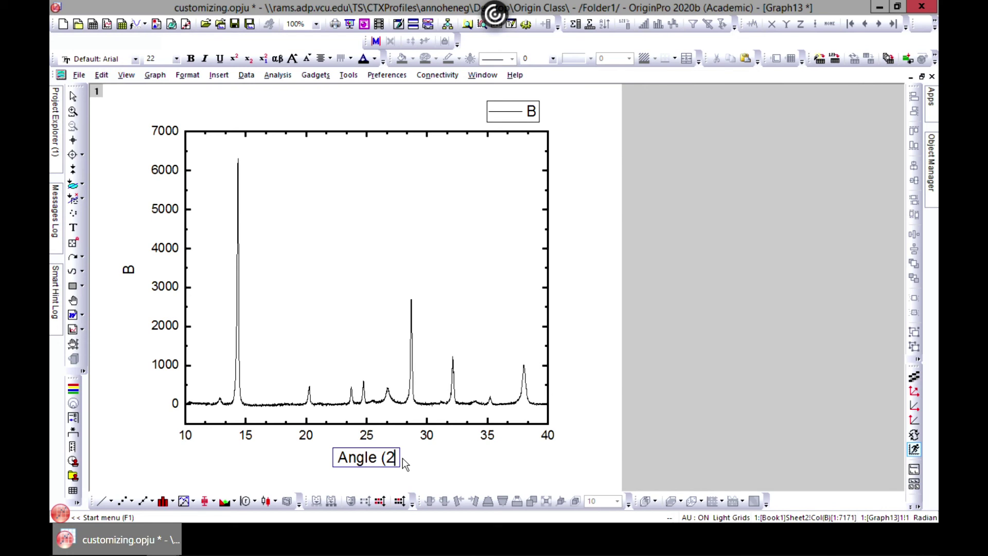
key(ctrl+m)
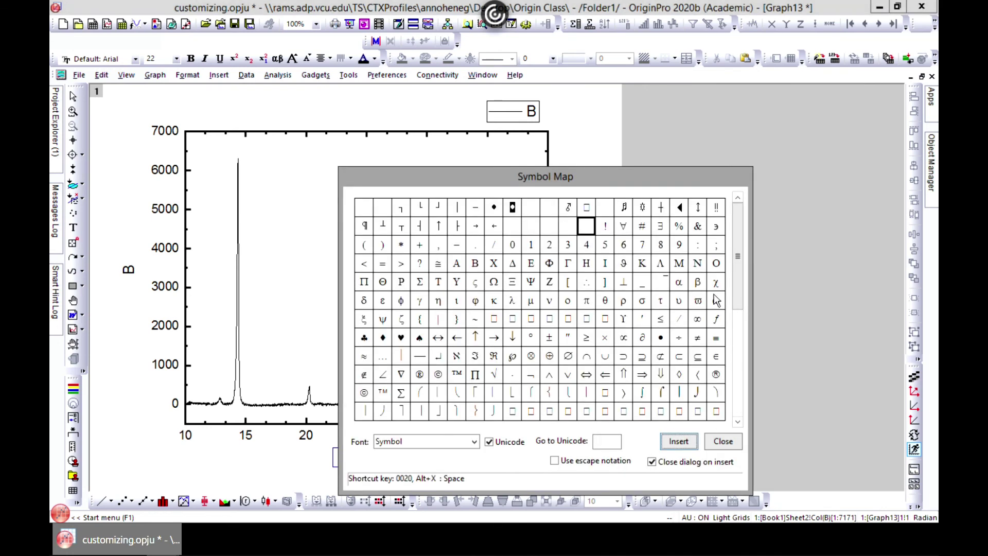
click(607, 303)
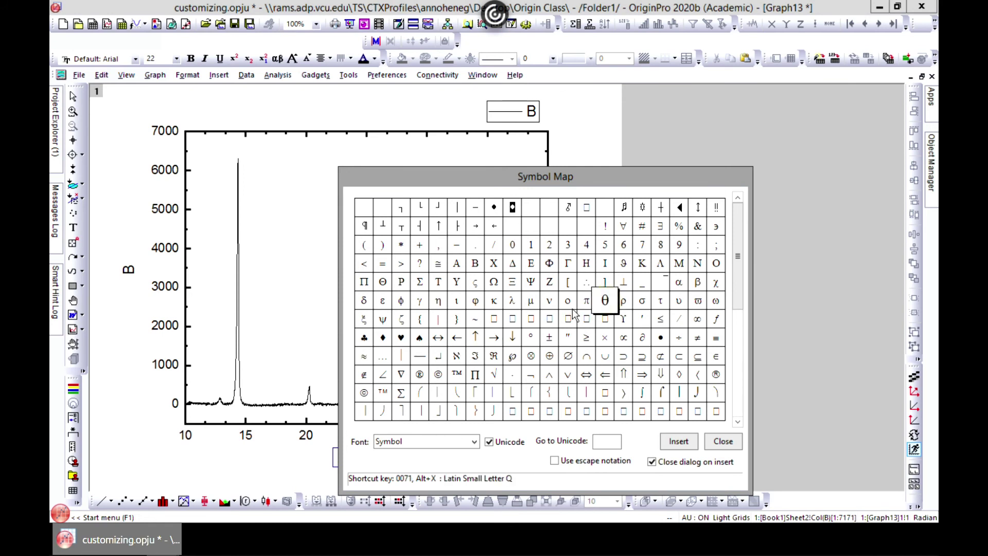
click(679, 442)
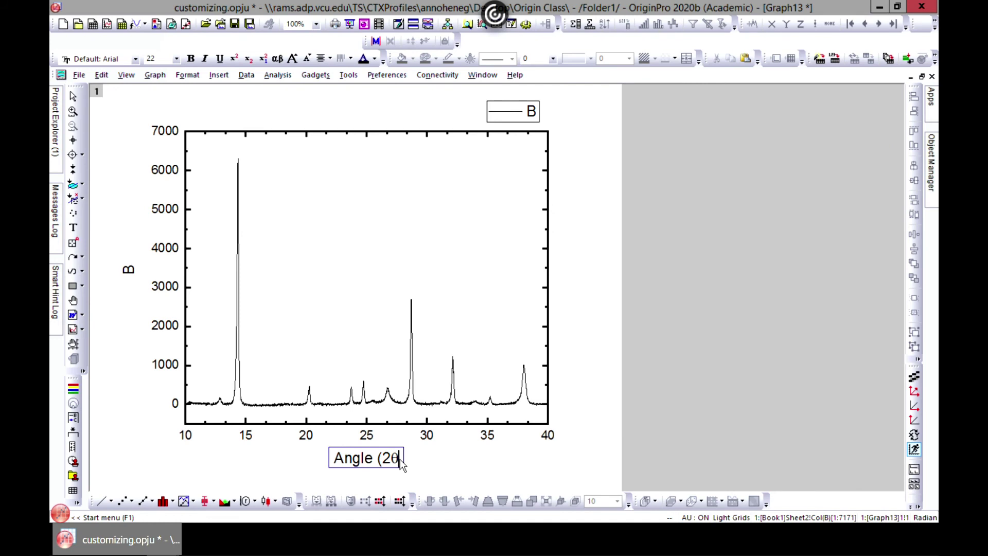
text())
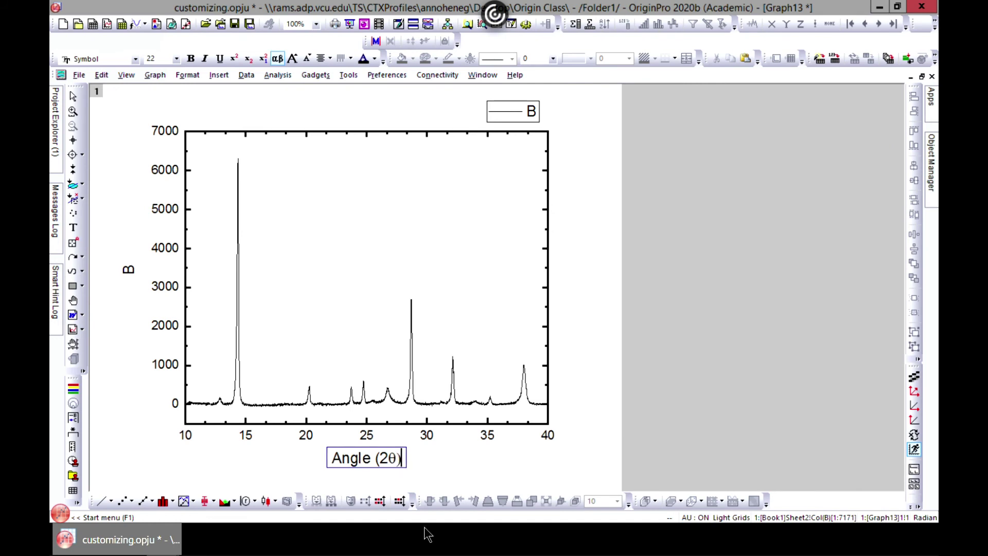
Rename the Y axis title B to 'Intensity' and delete the Y tick labels.
click(139, 273)
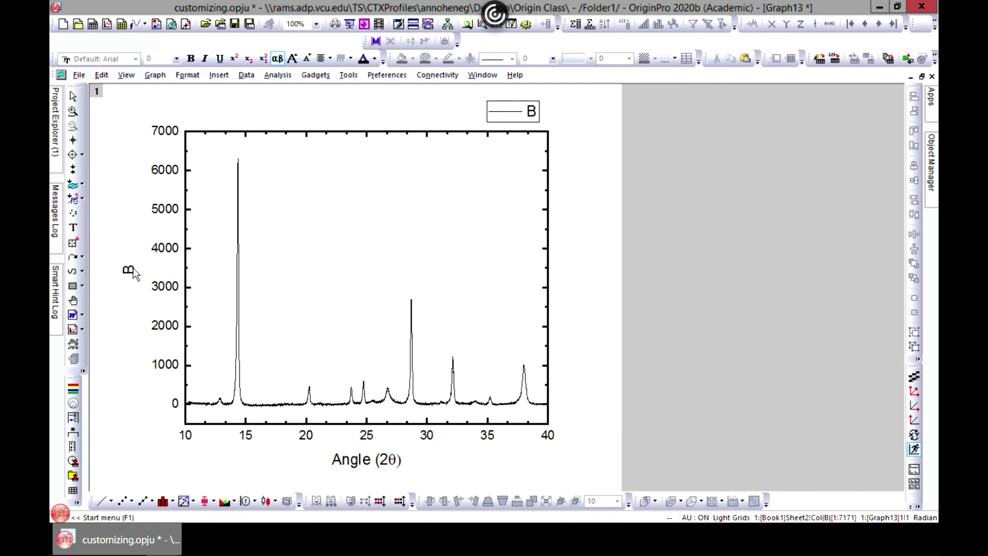
double_click(127, 270)
drag(147, 270, 72, 281)
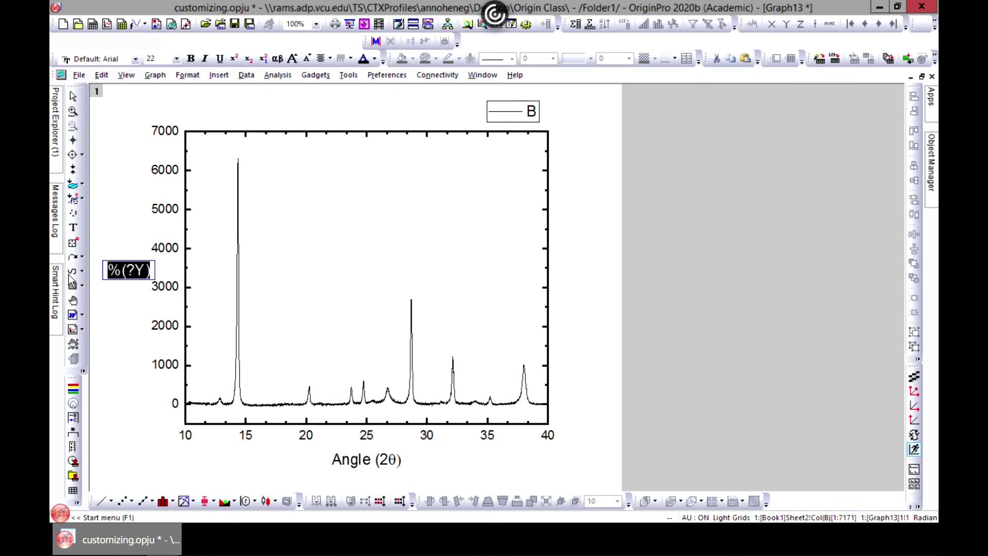
mouse_move(55, 291)
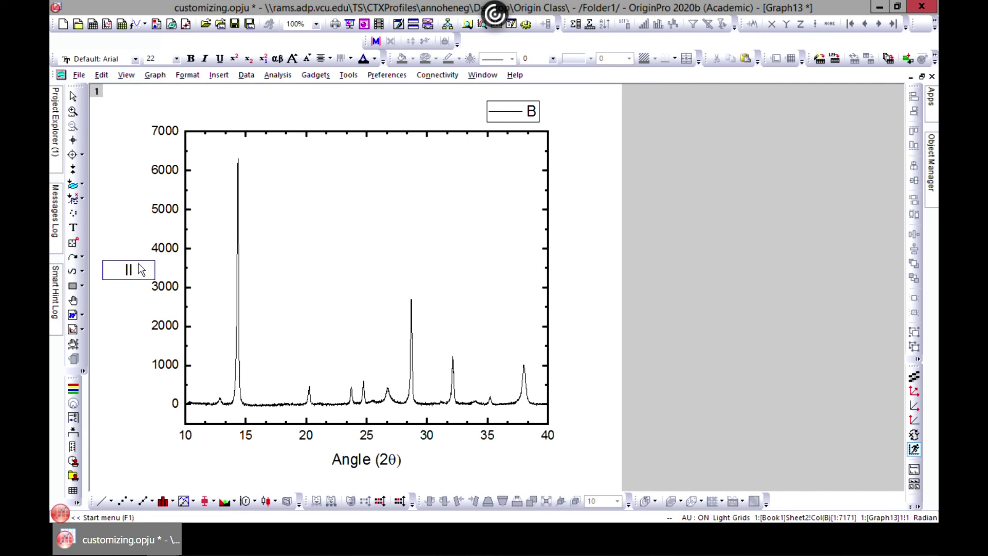
text(tensity)
click(159, 332)
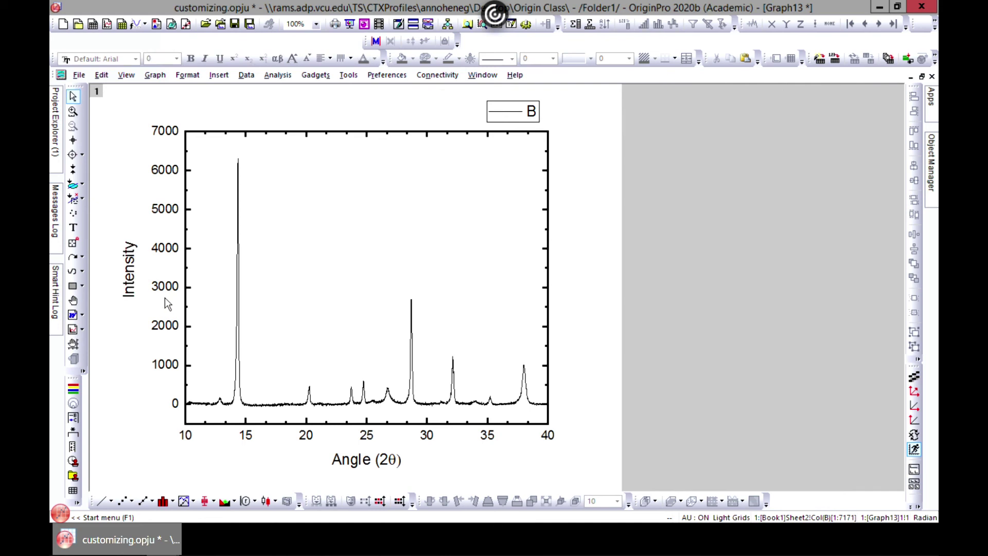
click(169, 288)
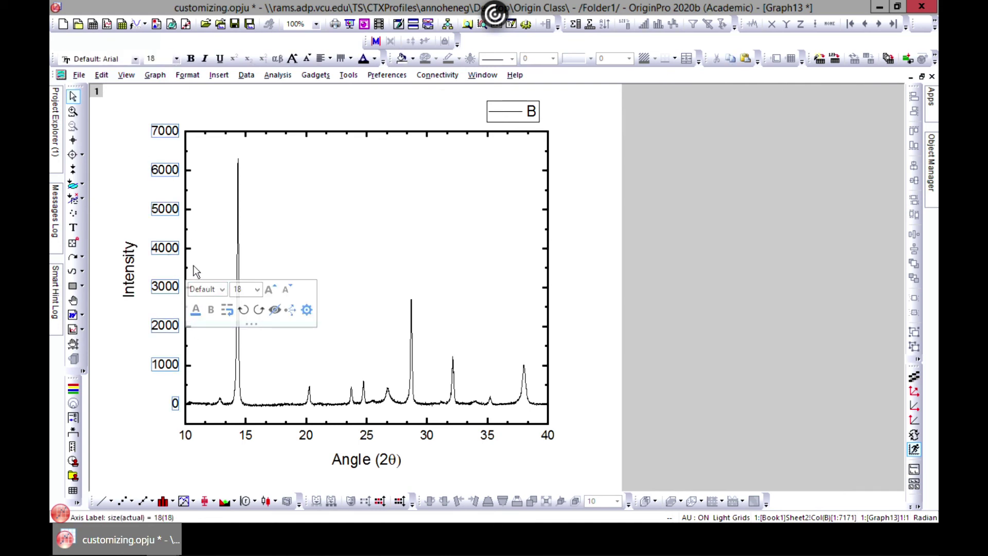
key(Delete)
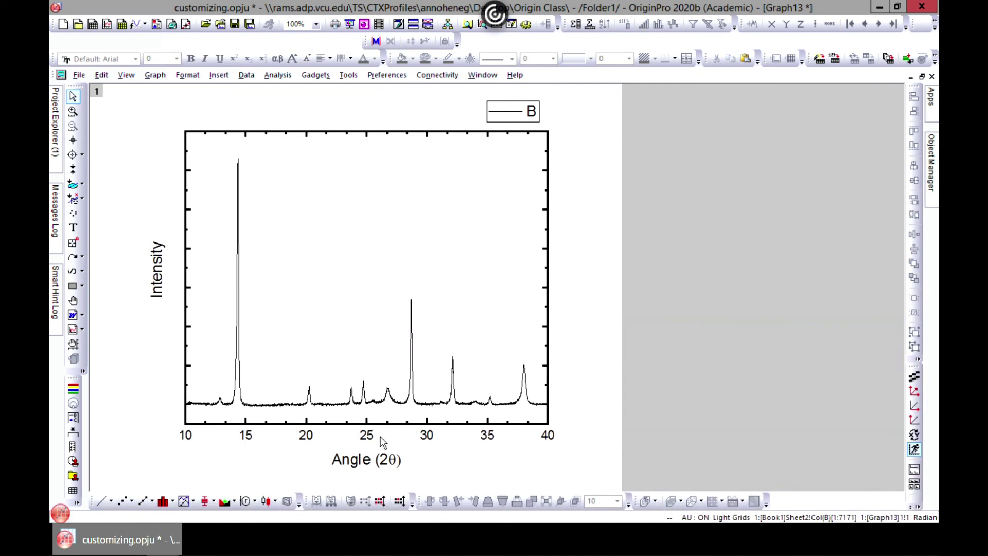
Nudge the Angle (2θ) title left and move the Intensity title closer to the Y axis.
click(377, 463)
click(374, 459)
click(437, 472)
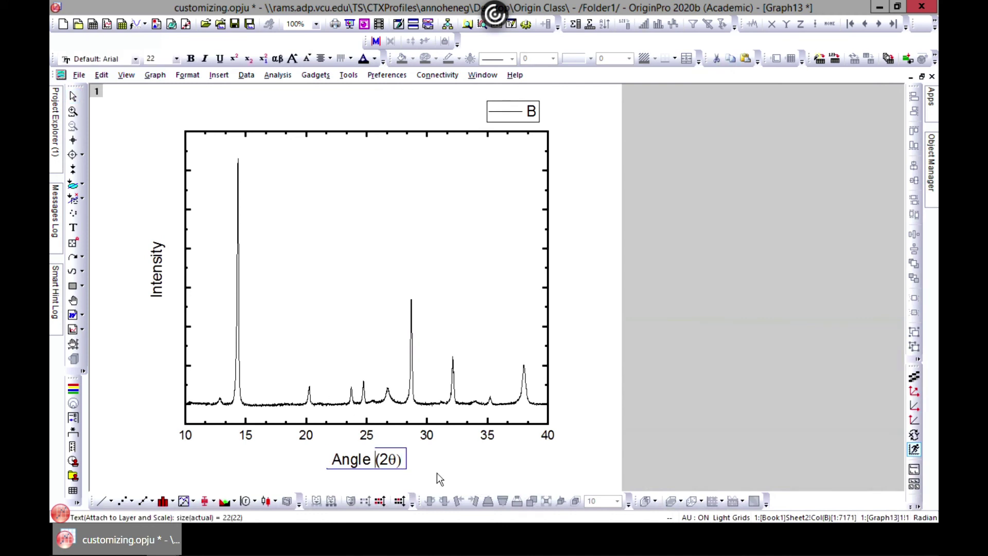
click(380, 466)
drag(366, 460, 359, 458)
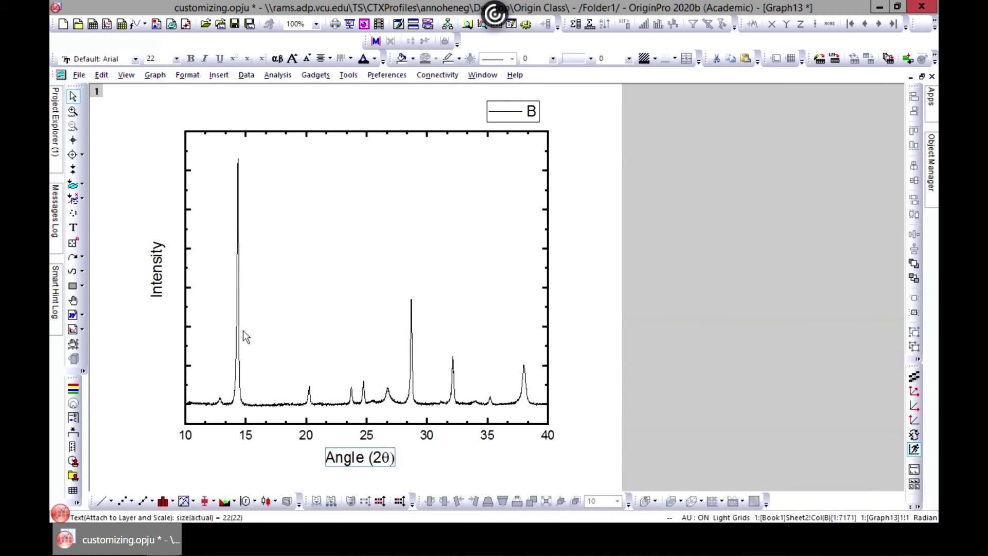
click(151, 265)
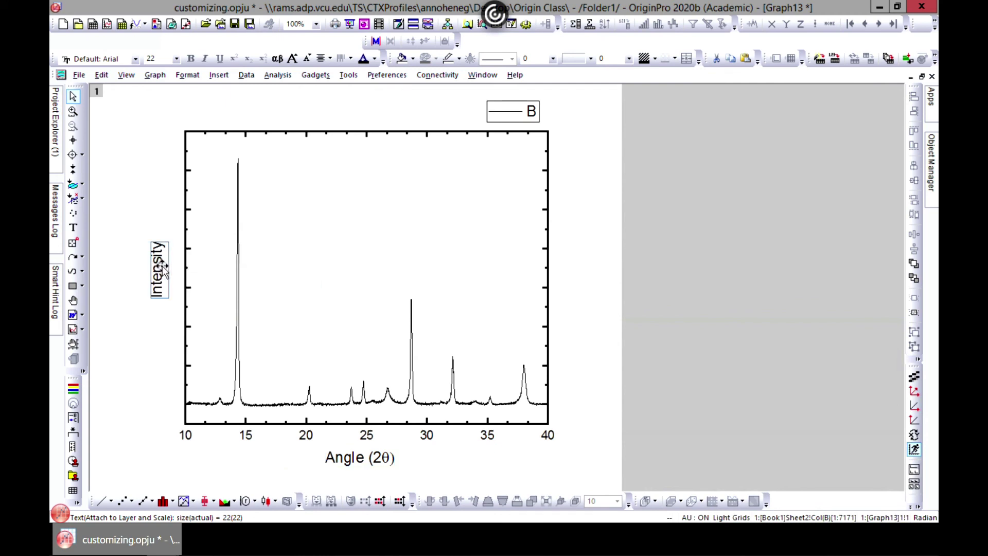
drag(163, 270, 139, 271)
Make the Intensity and Angle (2θ) axis titles bold.
double_click(175, 265)
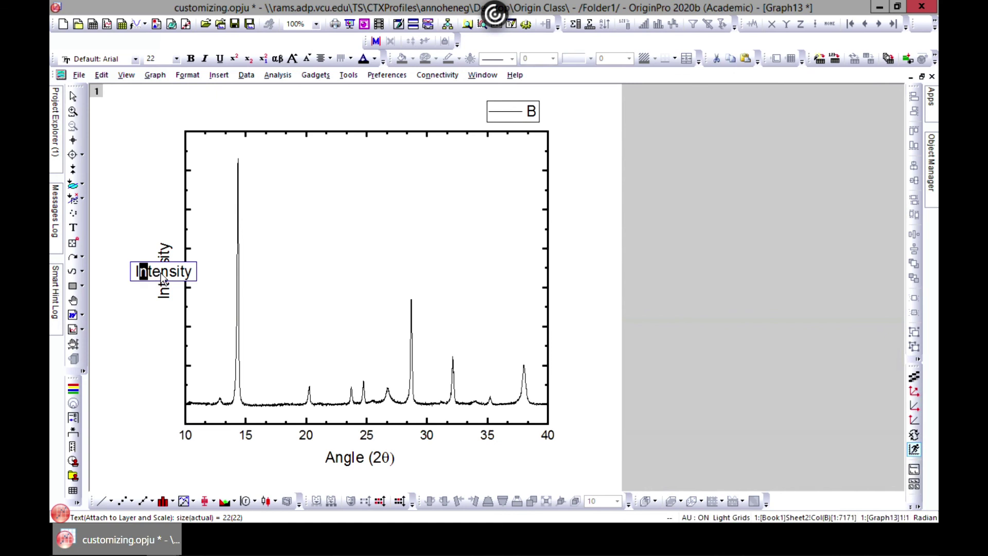
drag(199, 273, 130, 276)
click(189, 58)
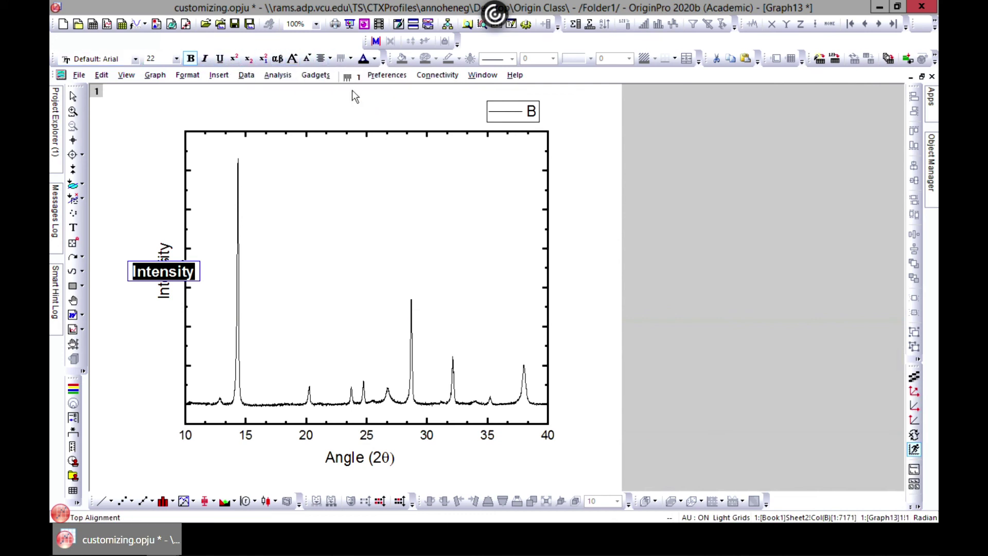
click(386, 460)
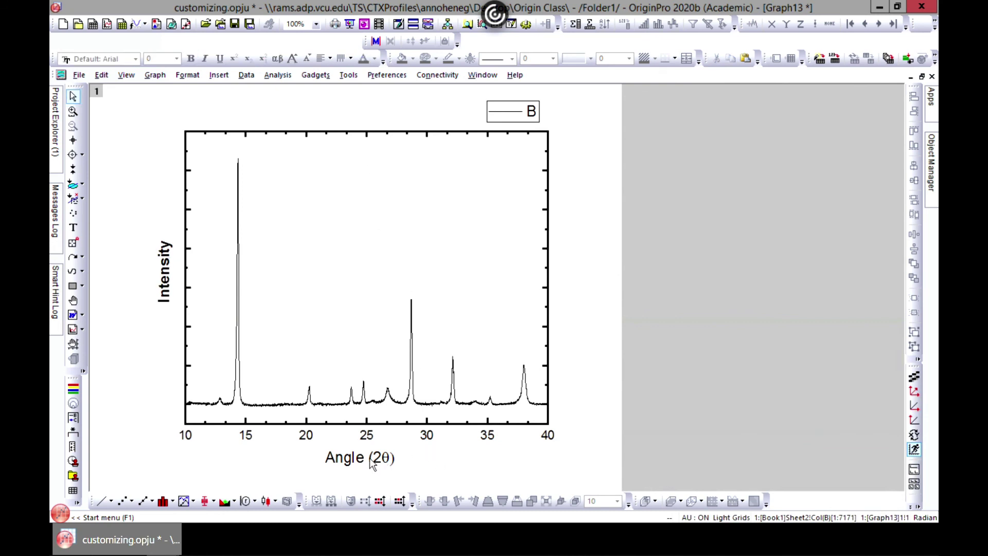
click(385, 460)
click(426, 478)
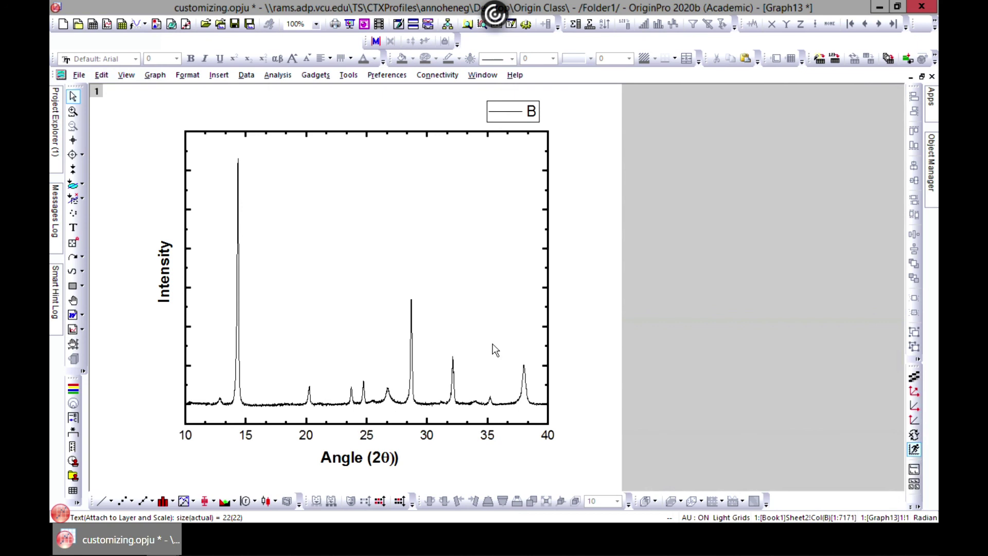
click(528, 110)
Drag the B legend down-left inside the plot frame's top-right corner and deselect it.
drag(528, 110, 503, 162)
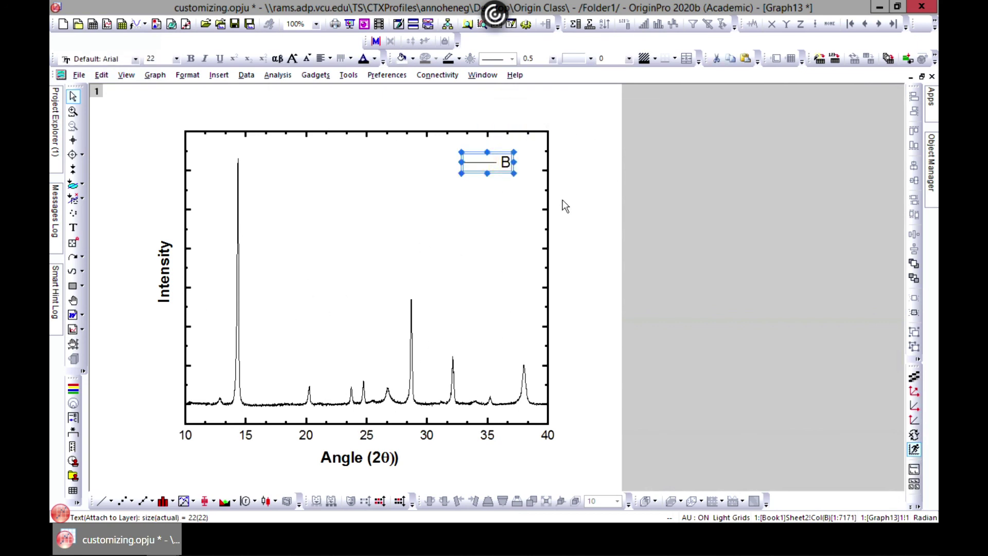
click(575, 203)
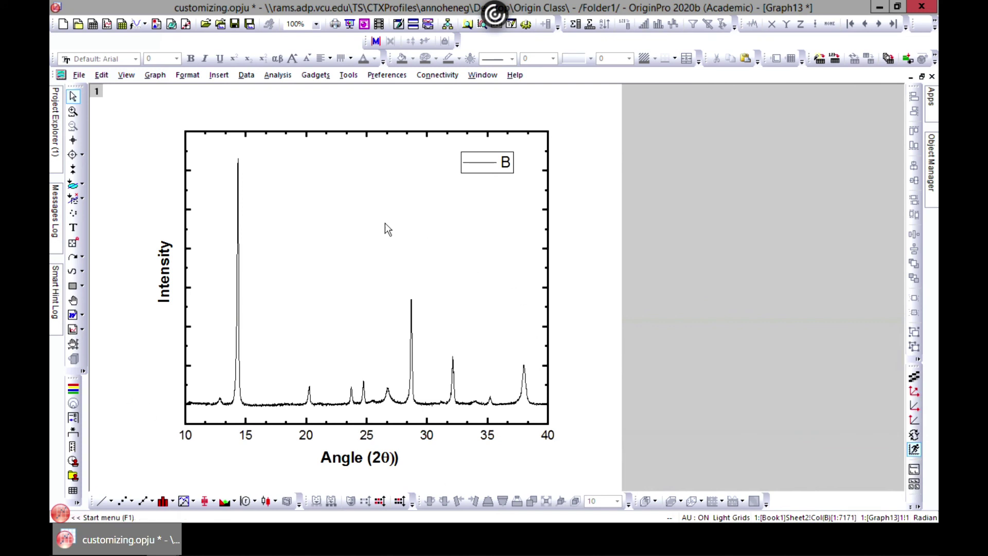